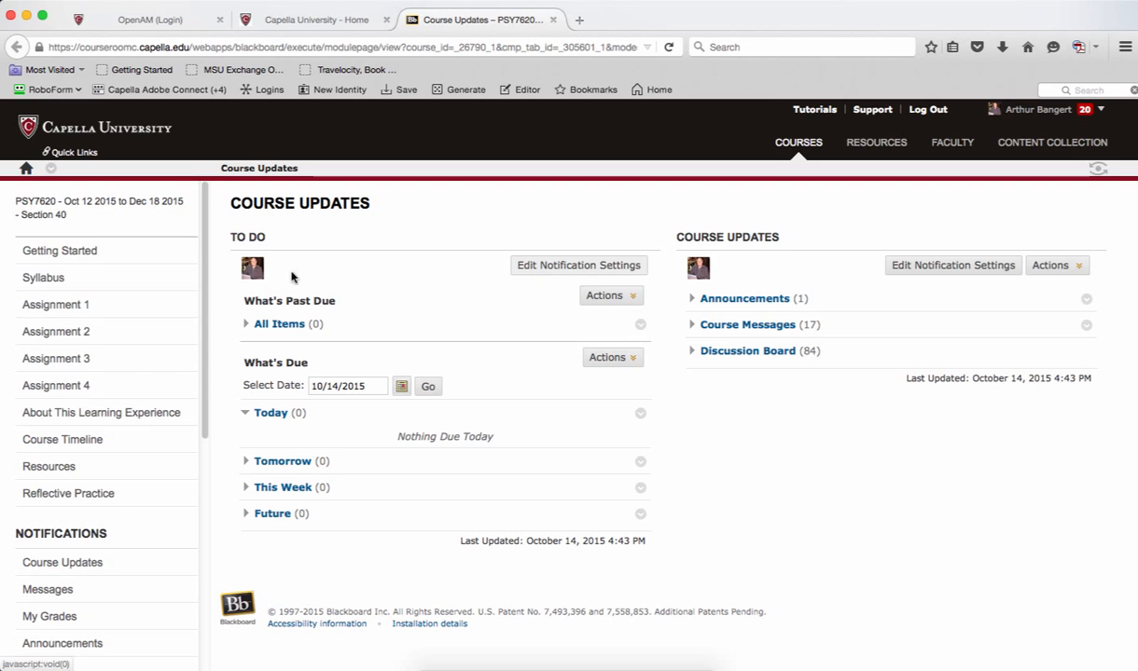
Open the course's Assignment 1 page to view its data set resources, and quit Firefox when finished.
left_click(68, 311)
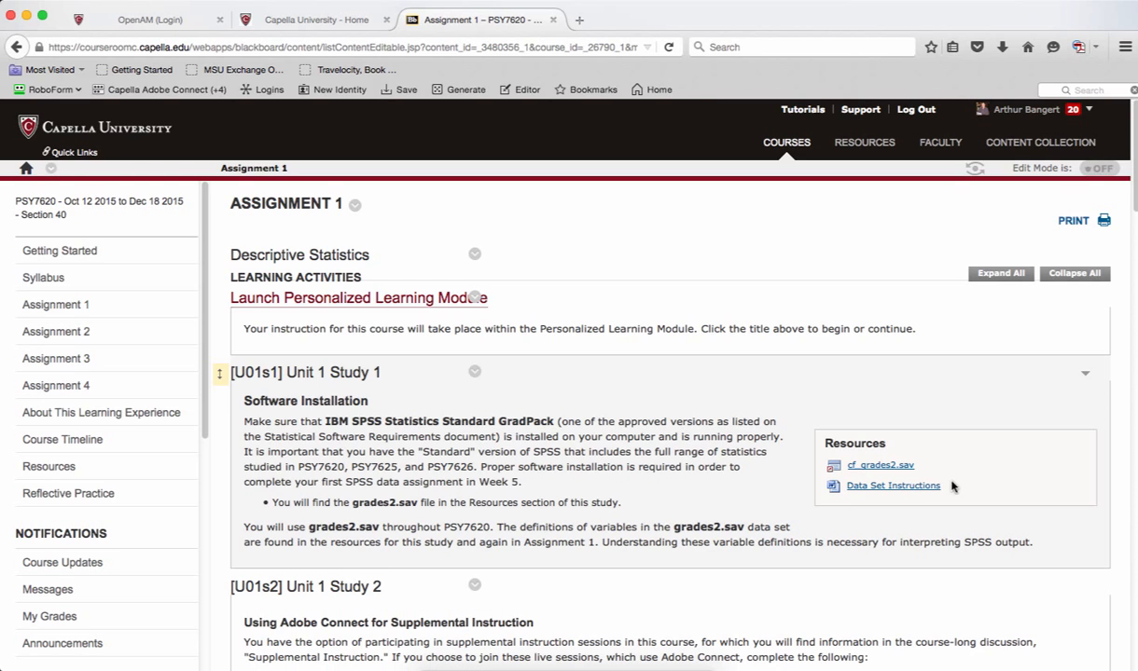
left_click(57, 0)
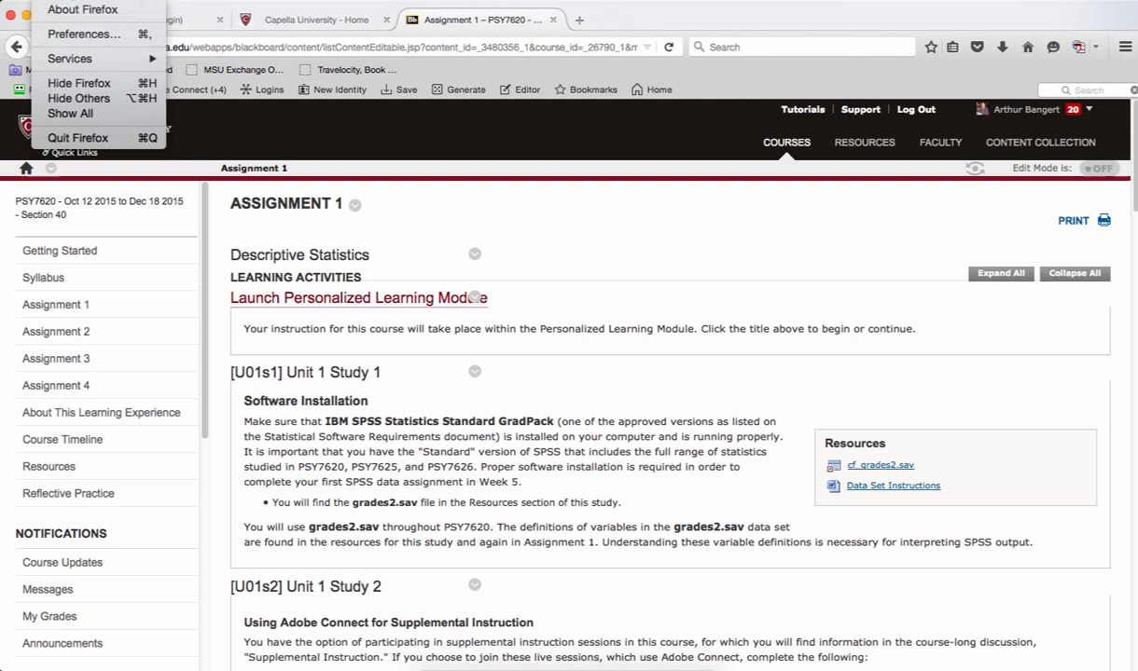
left_click(78, 138)
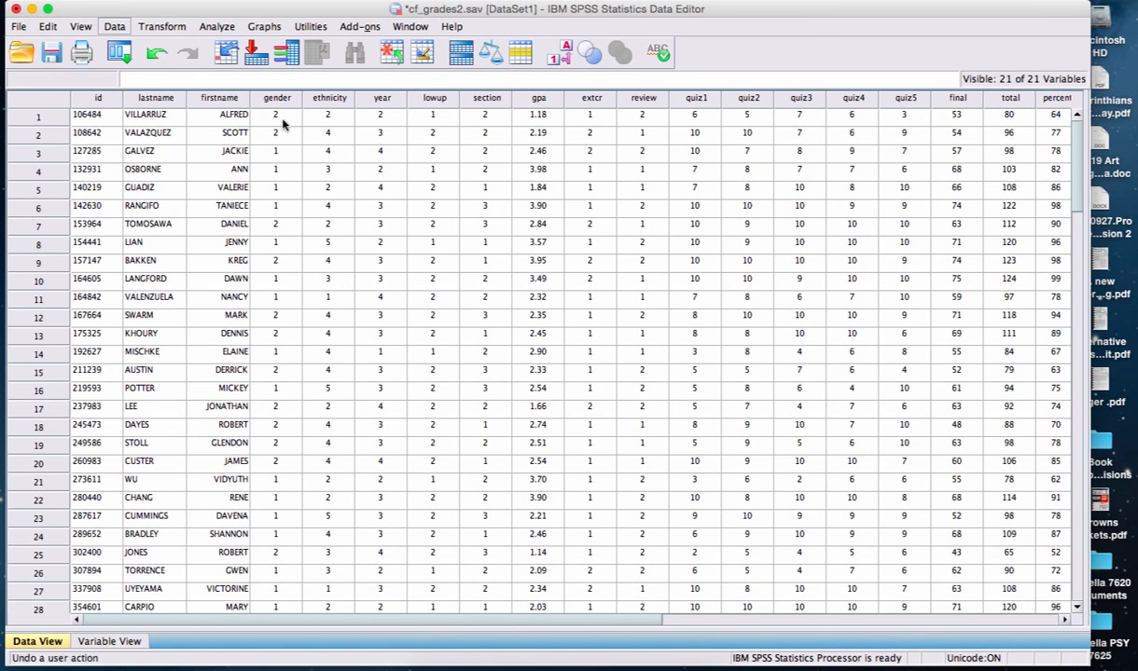
Open cf_data_set_instructions-1.doc from the desktop, review its variable definitions at 132% zoom, and close it to return to the SPSS data.
left_click_drag(1093, 656, 1113, 666)
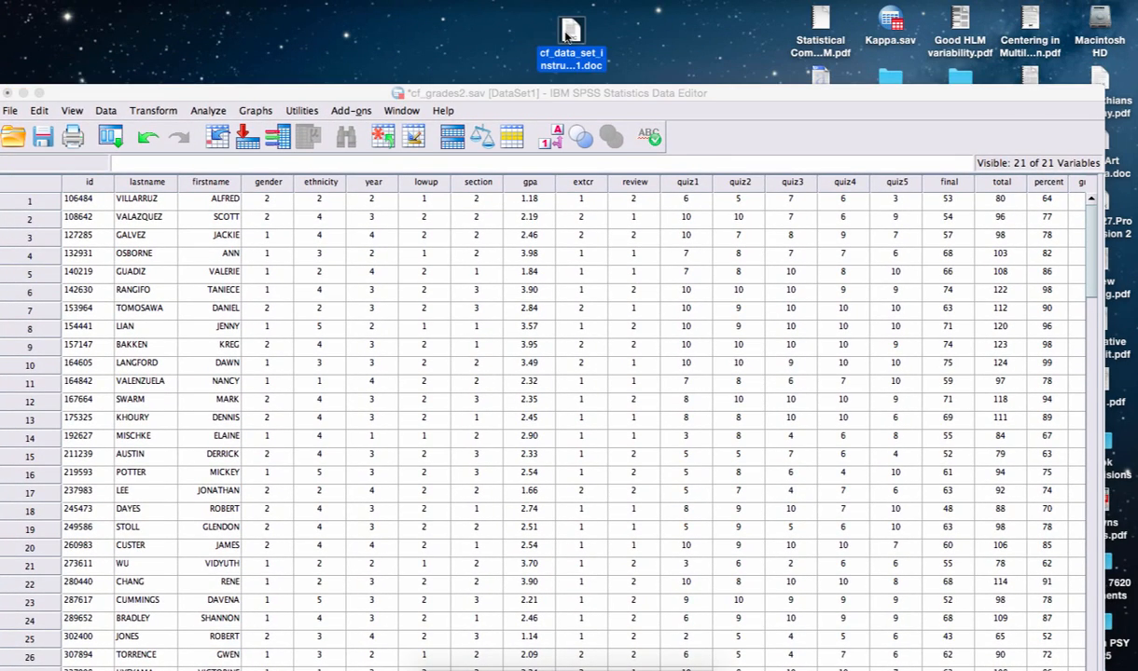
left_click(569, 32)
double_click(567, 34)
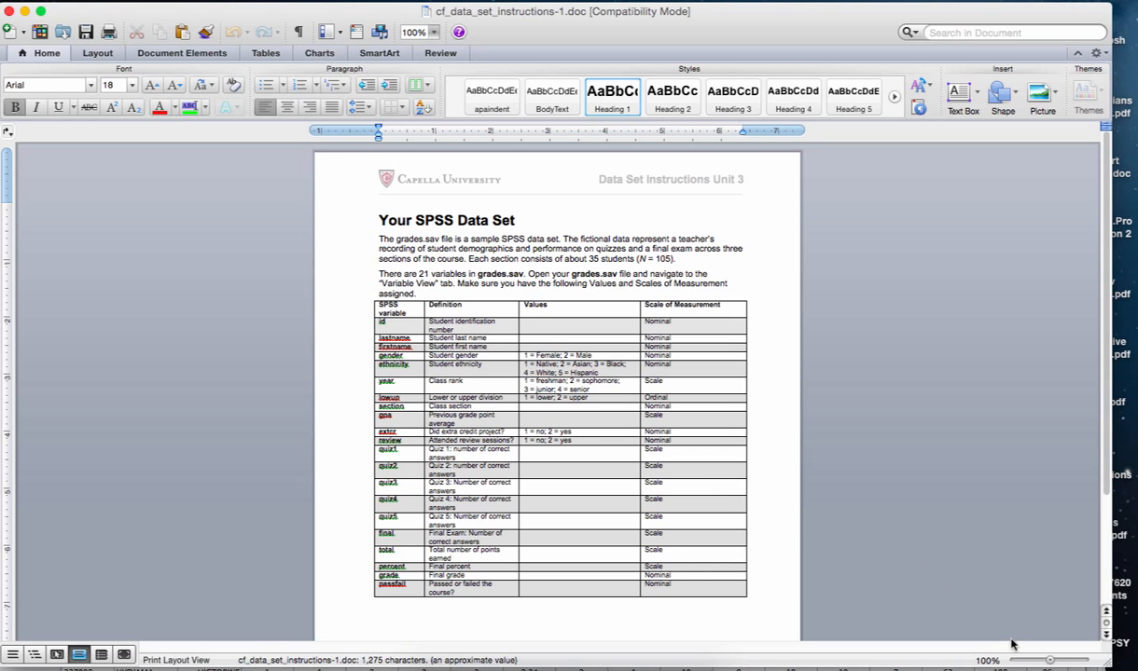
left_click(1054, 663)
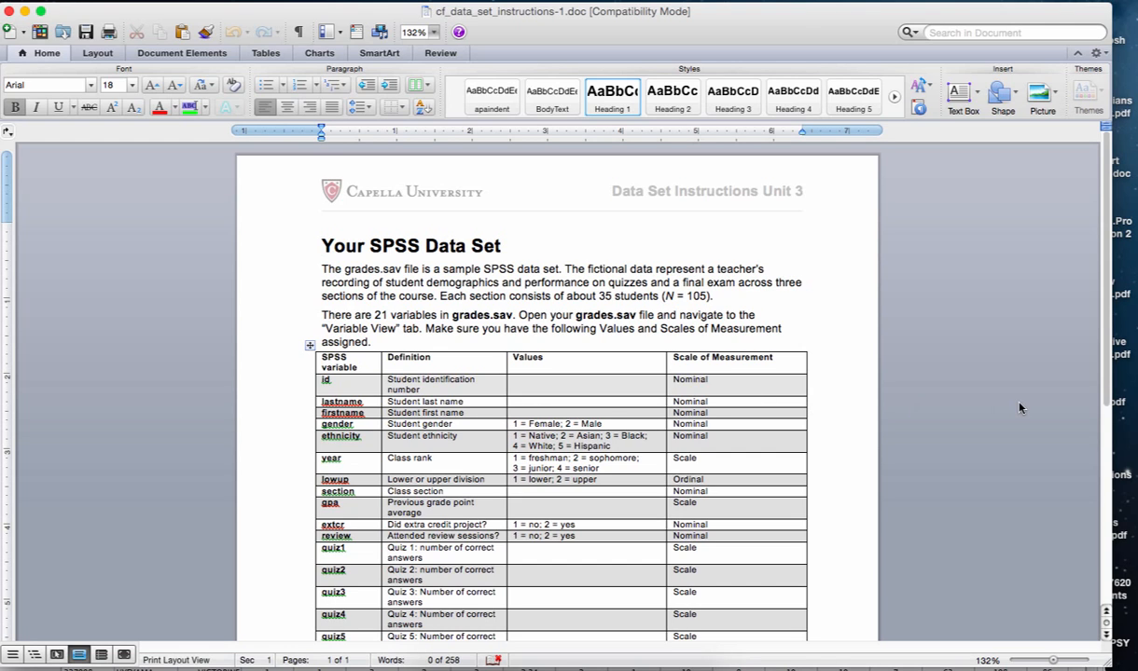
left_click(9, 10)
left_click_drag(257, 93, 268, 13)
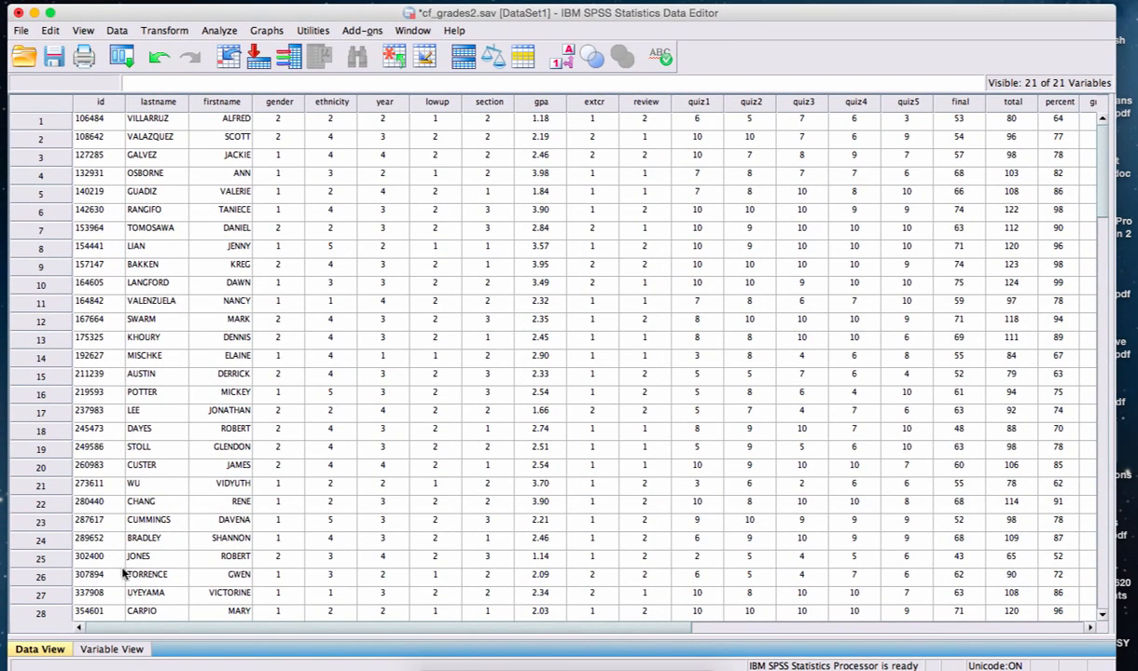
Check the variable type settings of gender in Variable View, keeping it Numeric.
left_click(138, 652)
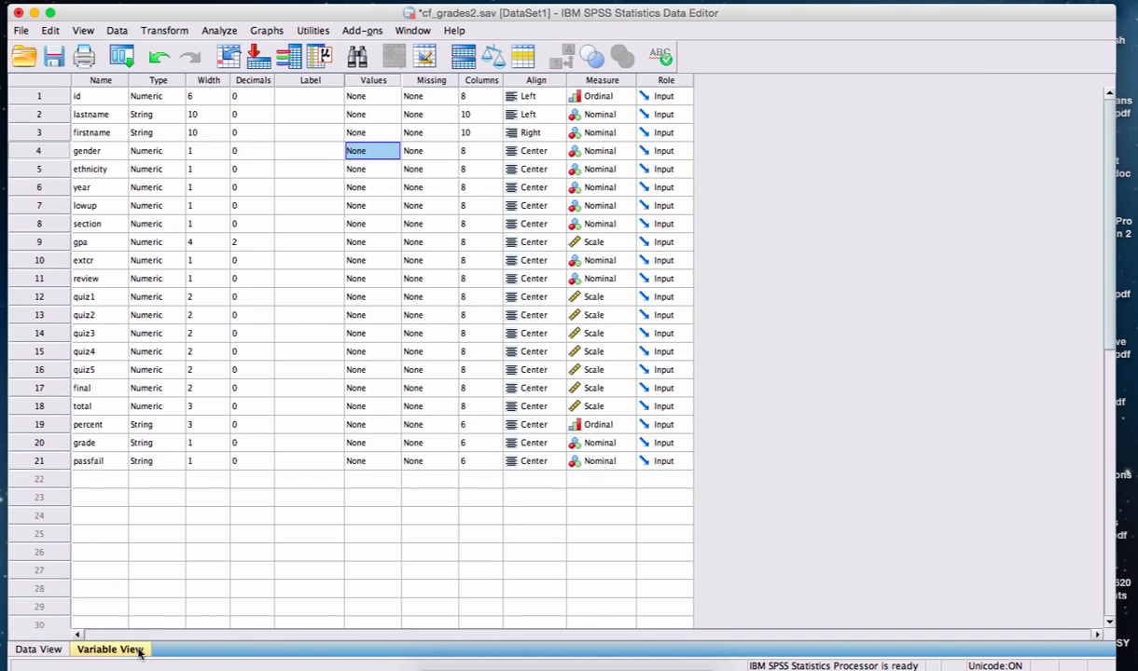
double_click(169, 155)
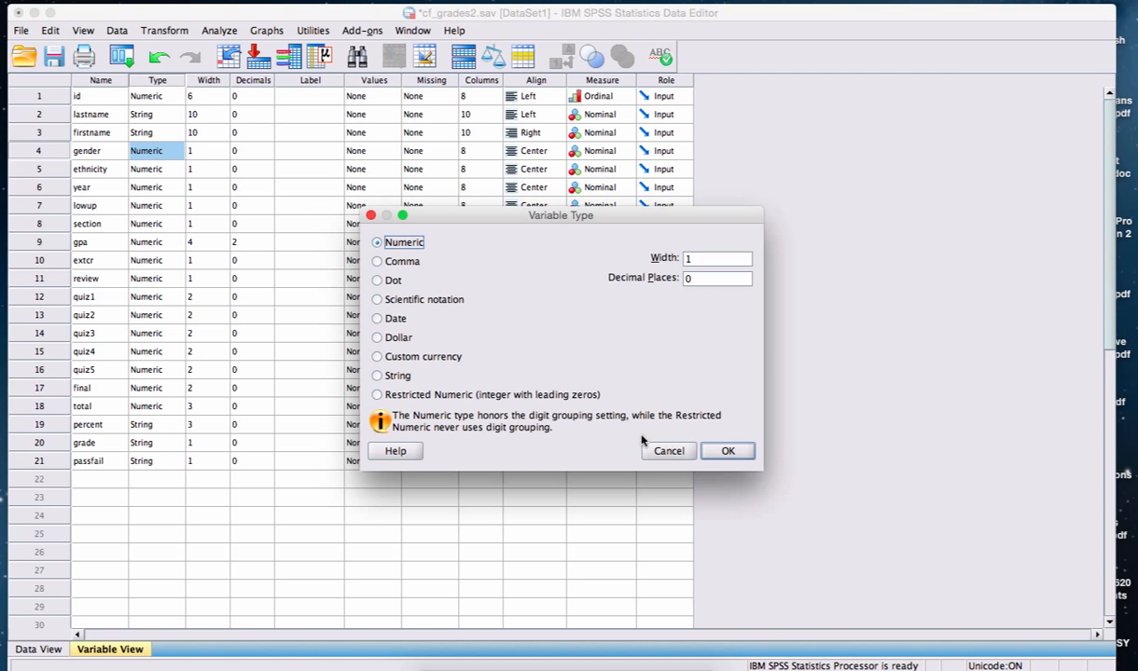
left_click(724, 452)
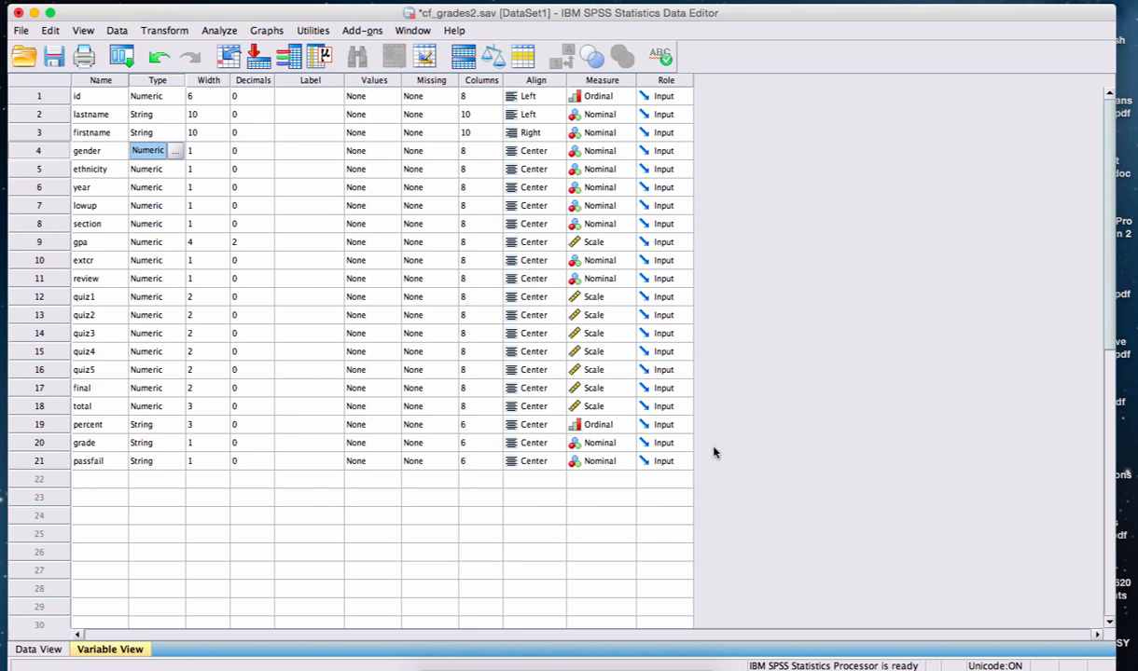
Add the value label Female for value 1 of the gender variable.
left_click(380, 155)
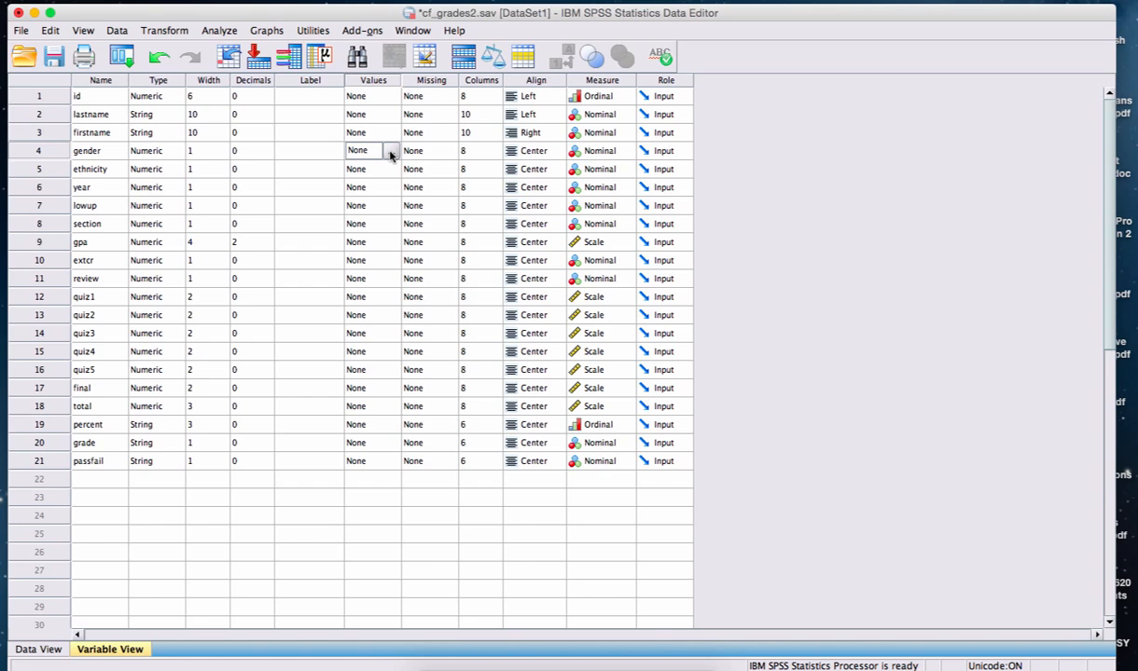
left_click(391, 155)
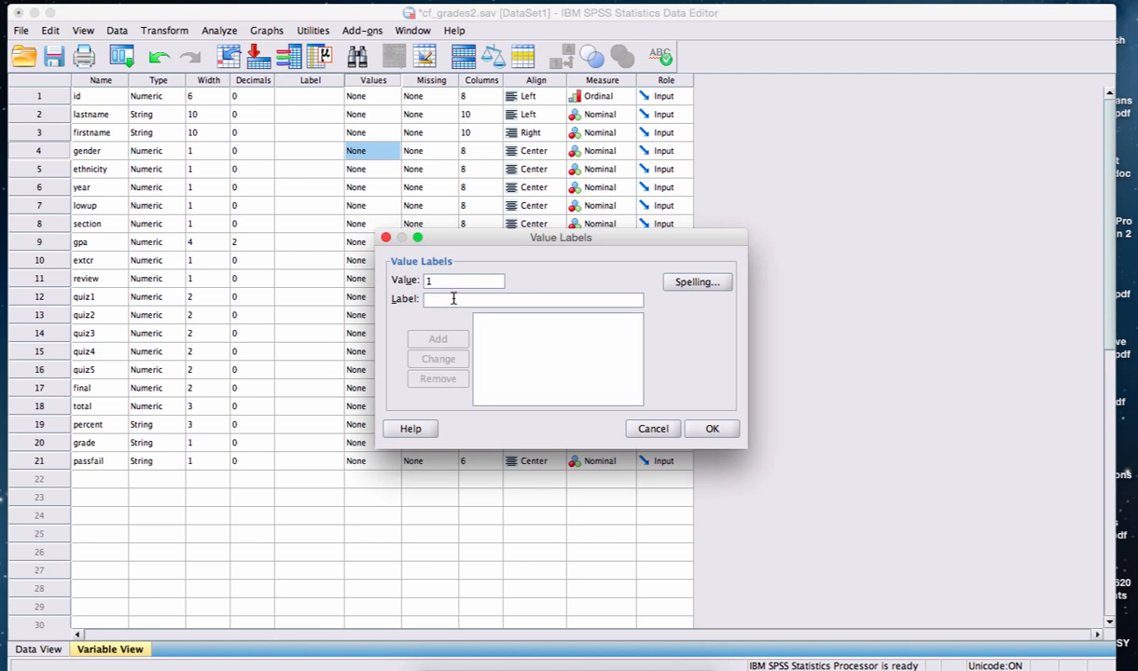
type("F")
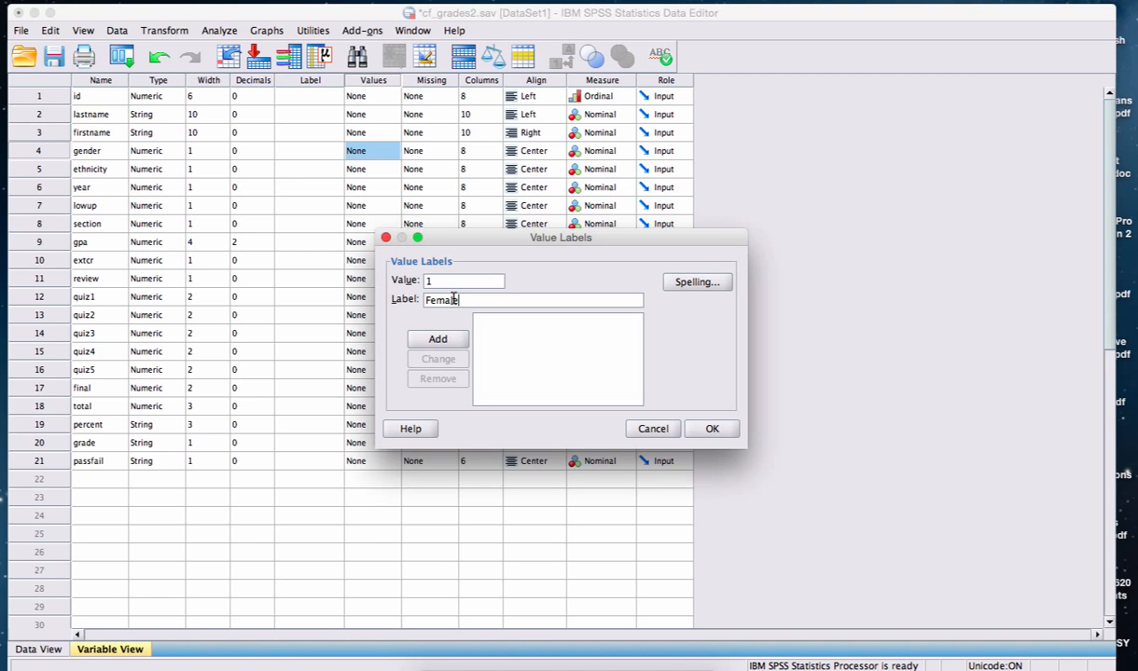
type("emale")
left_click(438, 338)
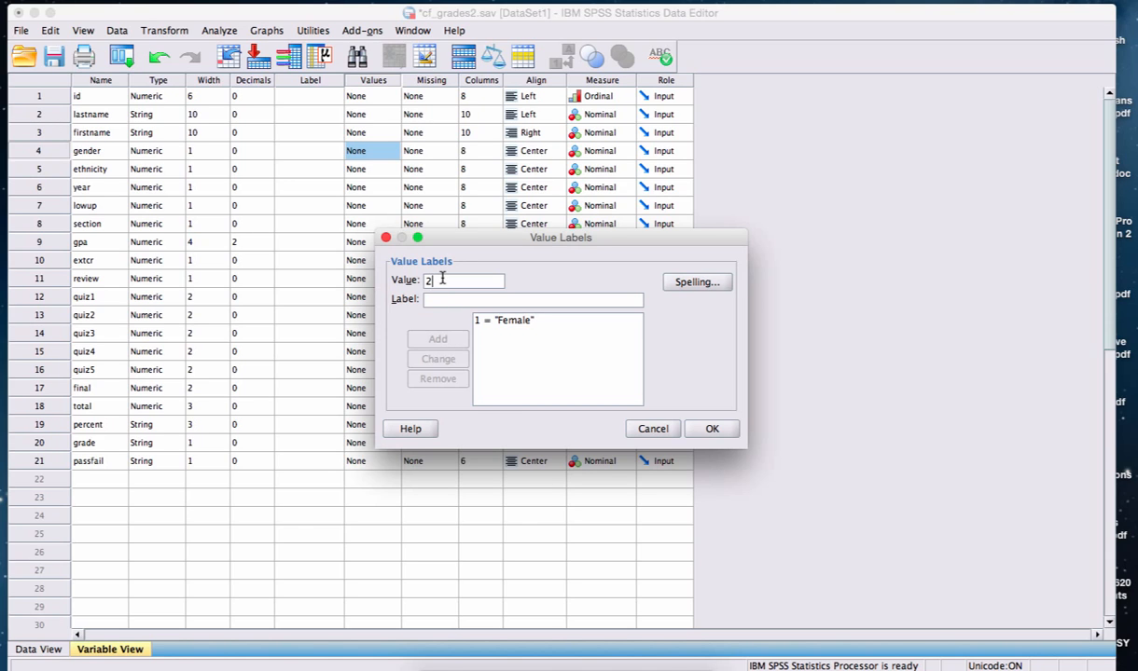
Add the value label Male for value 2 of the gender variable and apply the labels.
left_click(442, 277)
type("2")
left_click(438, 299)
type("Male")
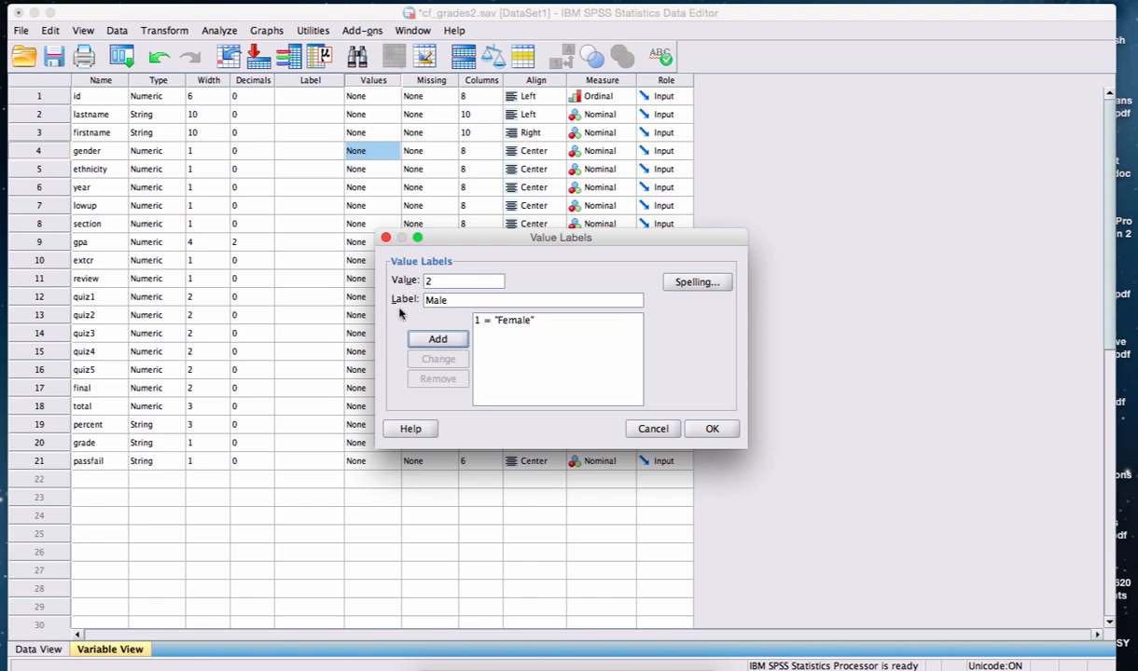
left_click(425, 340)
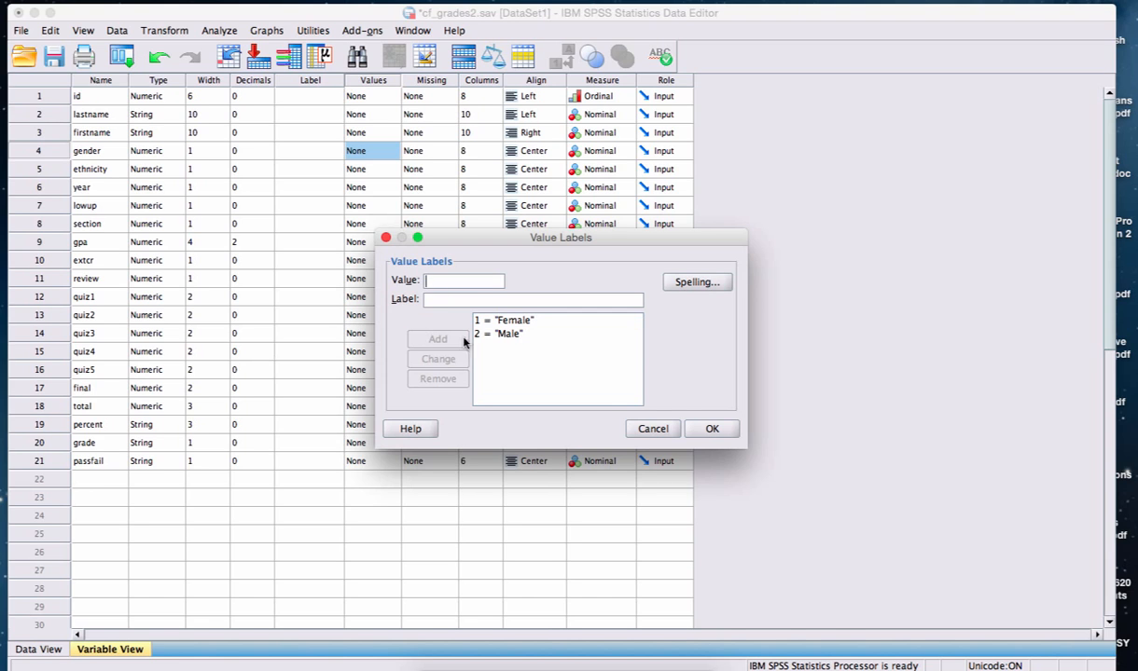
left_click(698, 428)
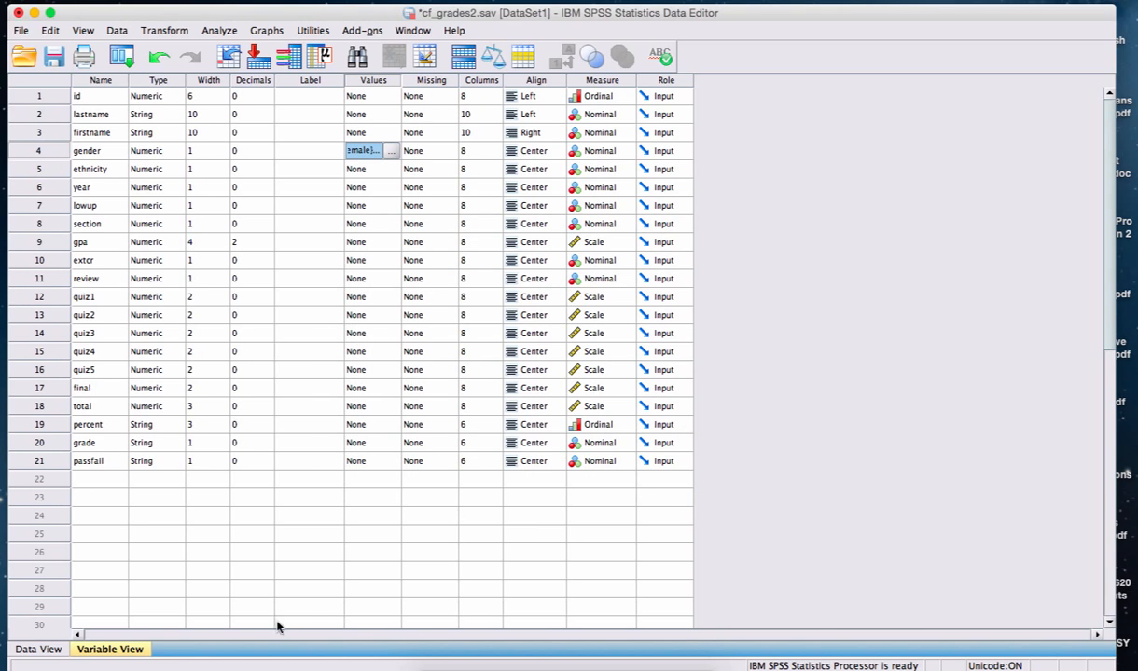
Return to Data View, start a legacy Histogram, and reset its previous settings.
left_click(60, 652)
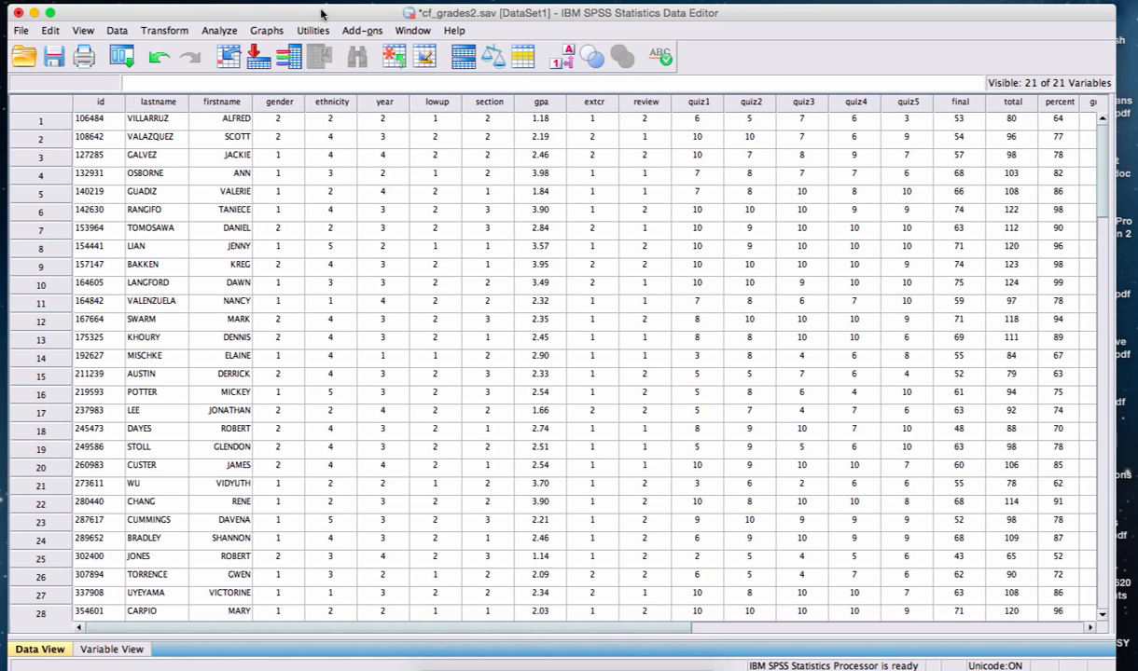
left_click(223, 32)
left_click(267, 31)
mouse_move(290, 131)
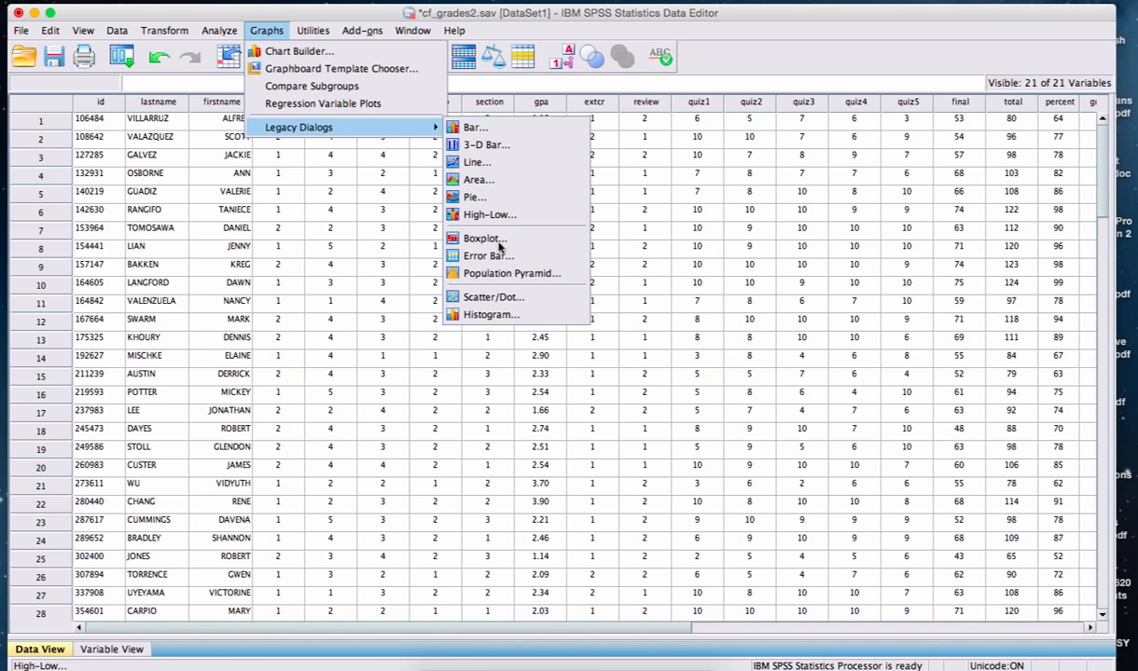
left_click(495, 316)
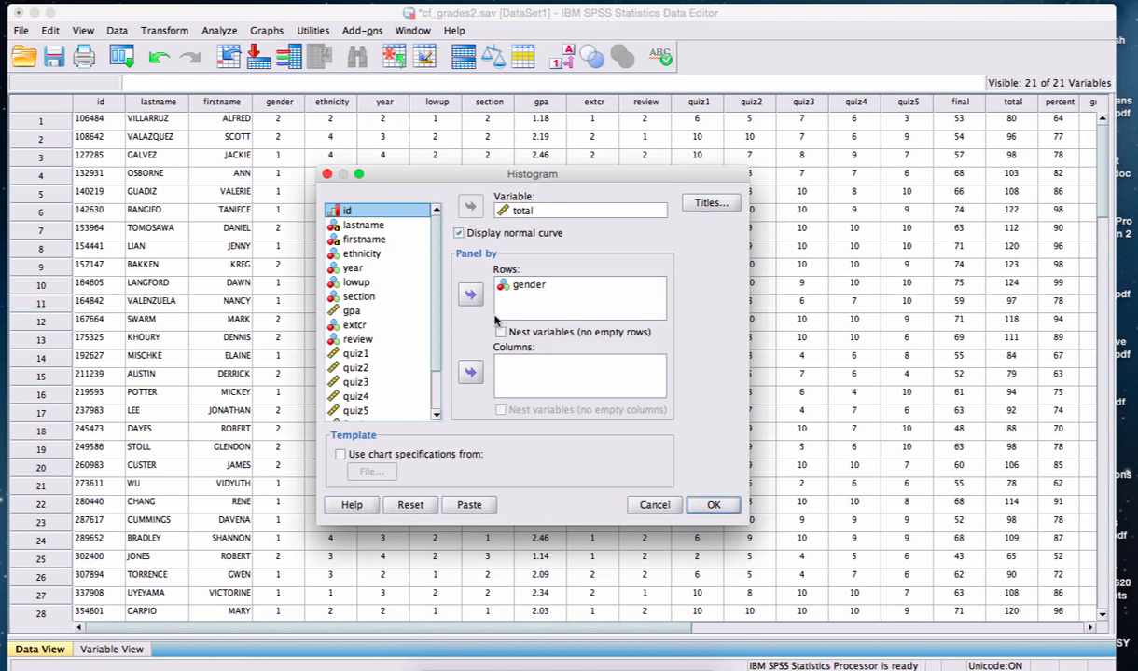
left_click(392, 508)
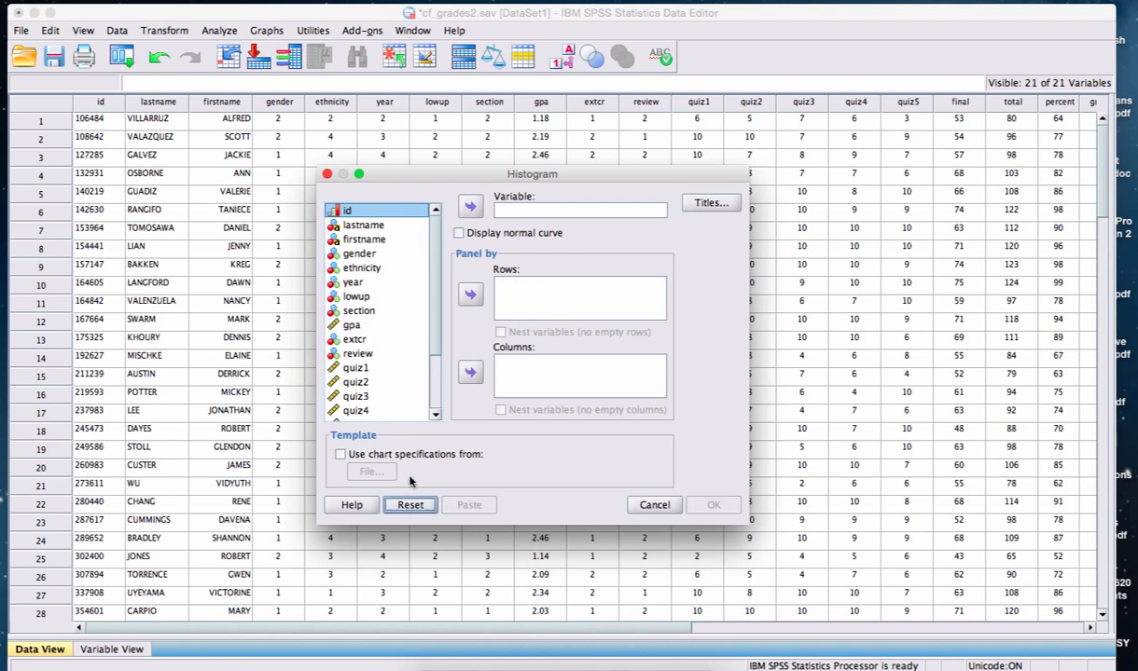
left_click_drag(388, 176, 367, 142)
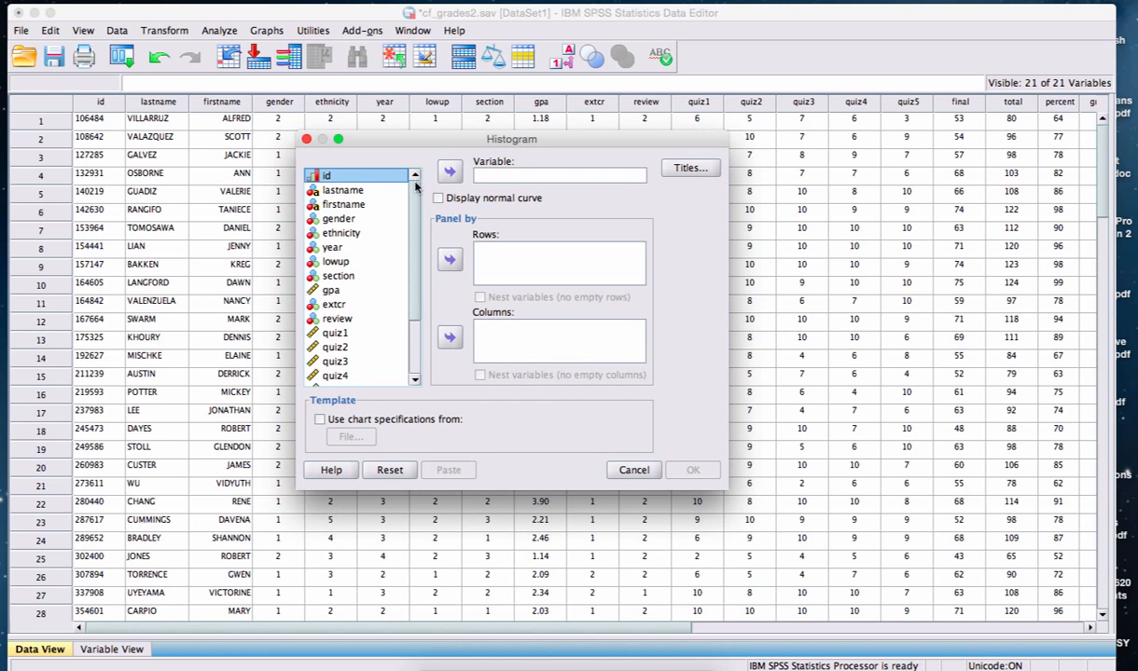
Set total as the variable to plot in the histogram.
scroll(376, 280, "down", 3)
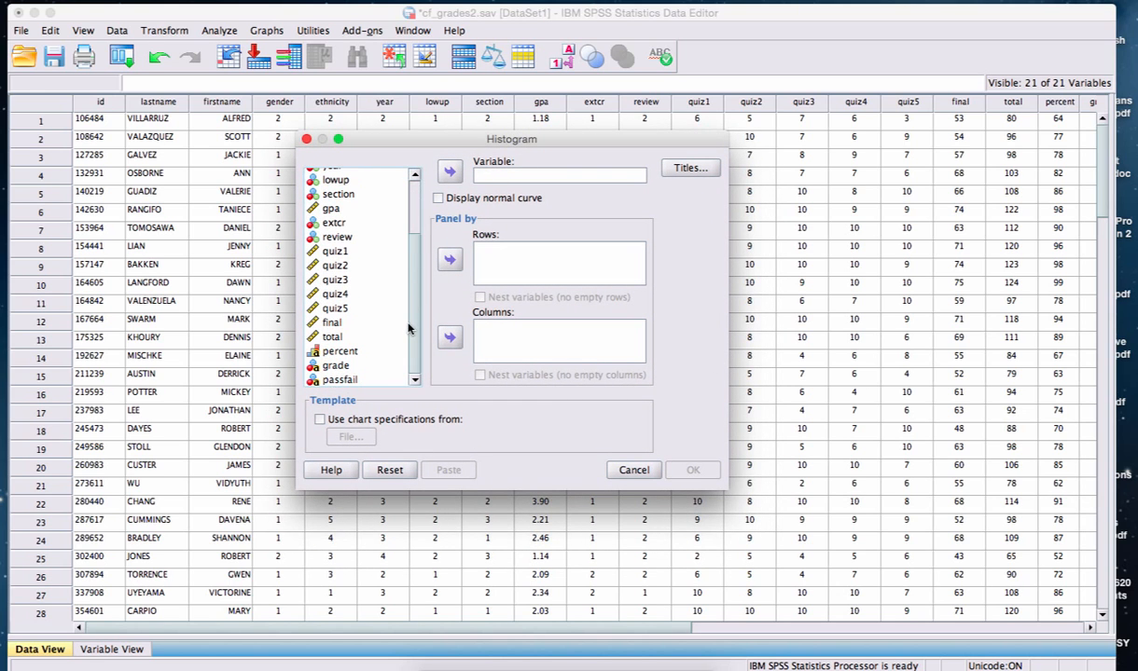
left_click(363, 335)
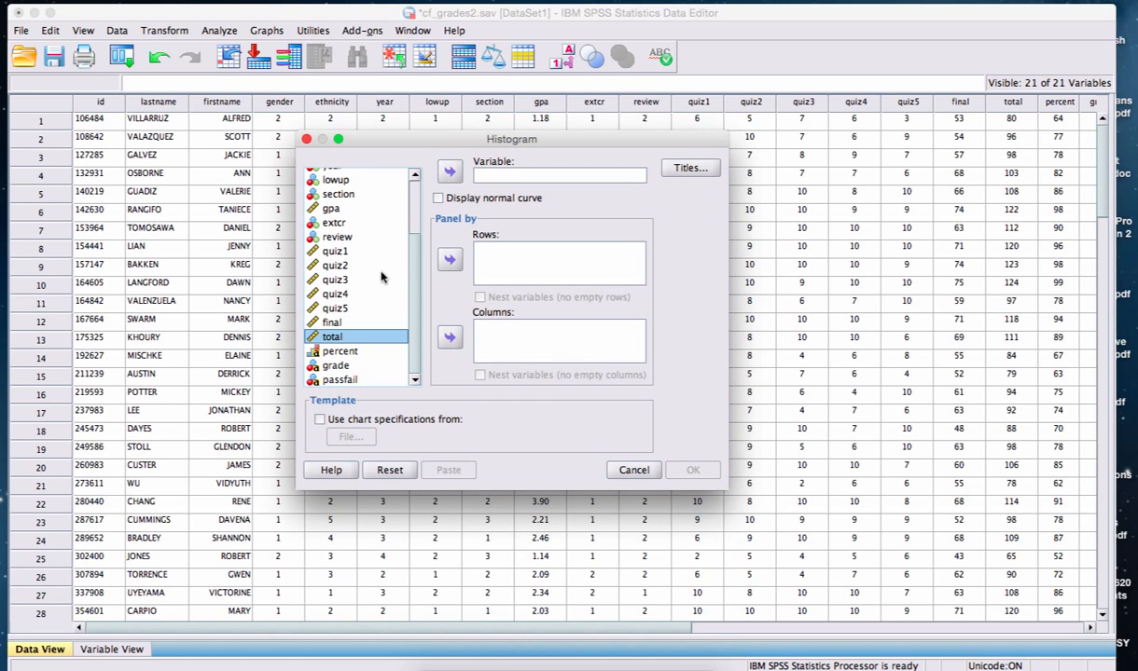
left_click(446, 171)
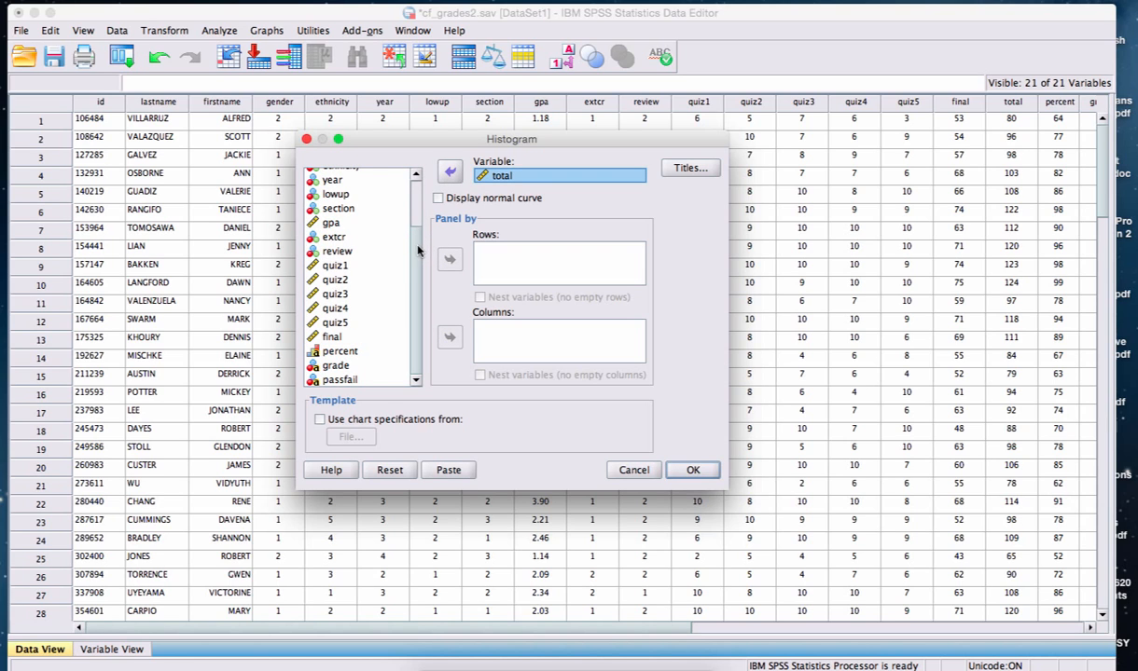
Generate the histogram paneled in rows by gender, with the normal curve displayed.
scroll(395, 220, "up", 3)
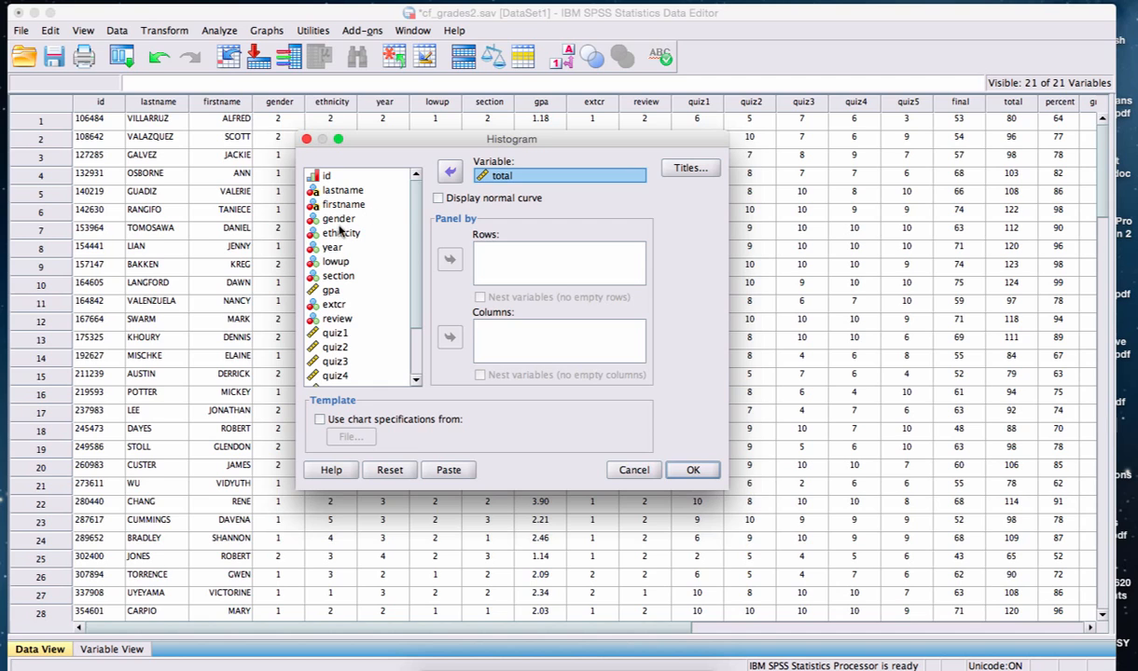
left_click(337, 219)
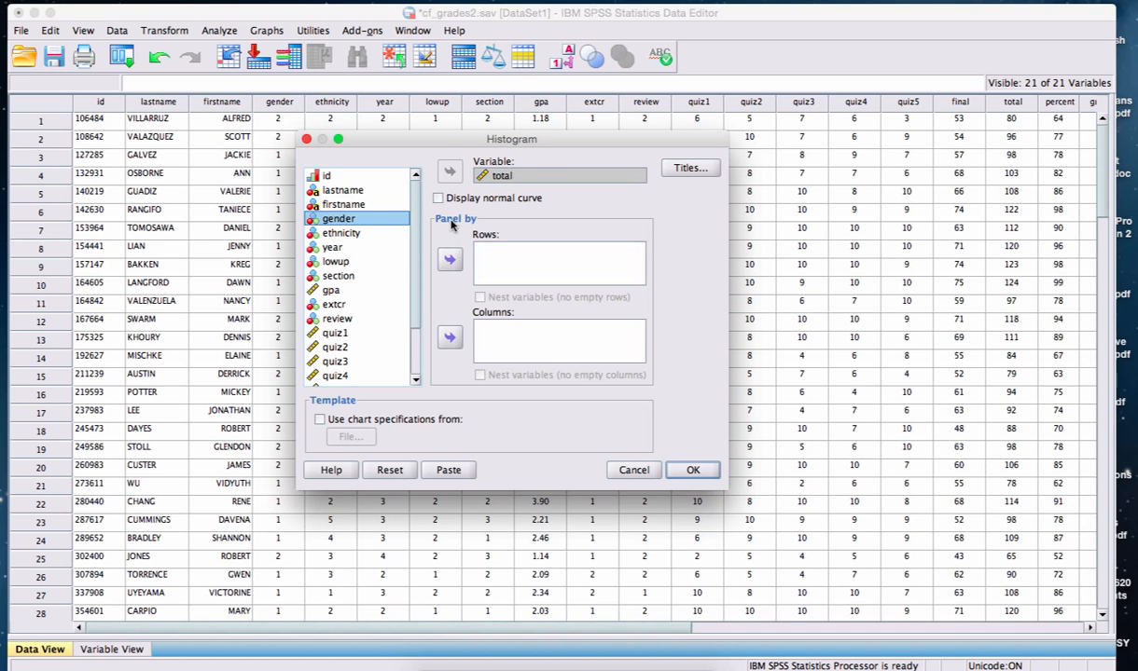
left_click(448, 259)
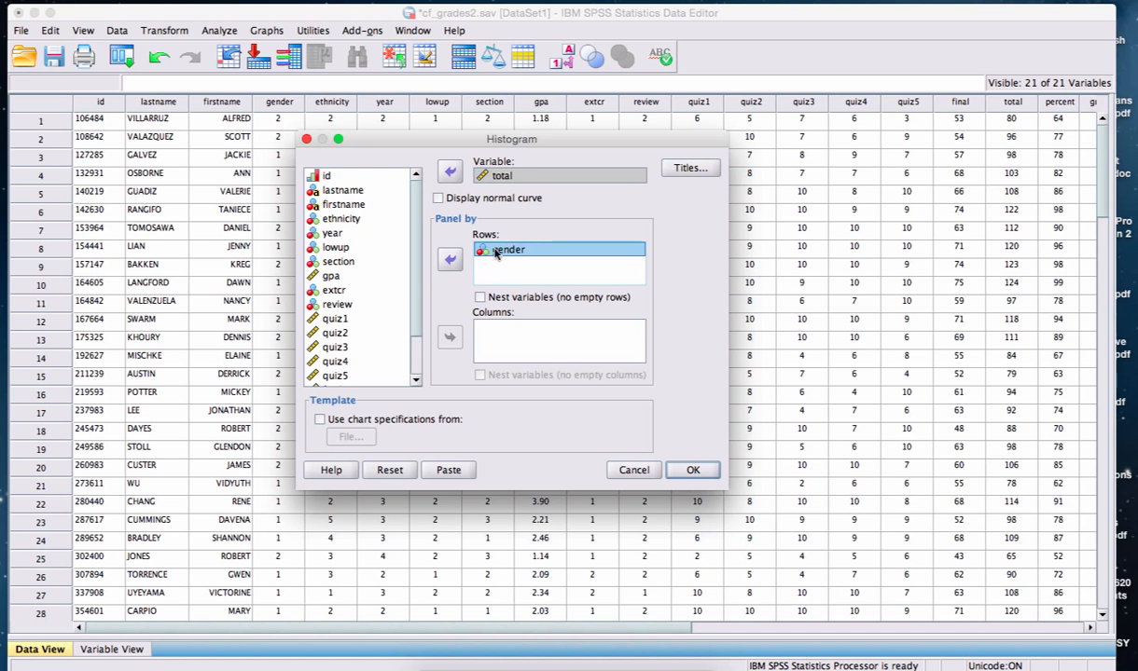
left_click(438, 200)
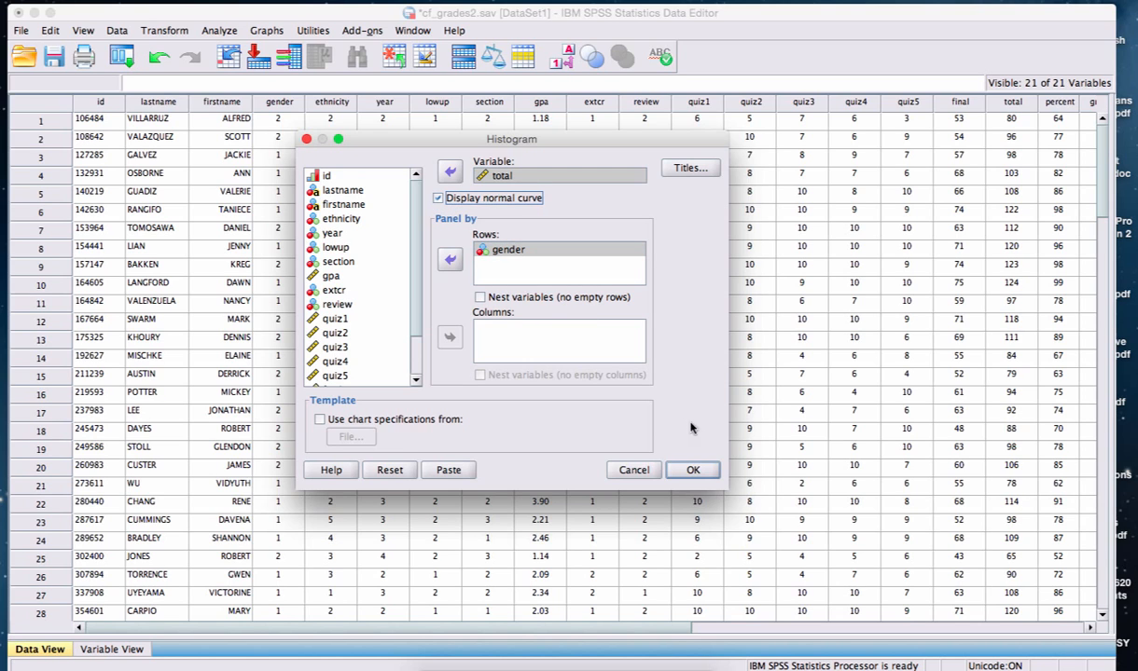
left_click(686, 471)
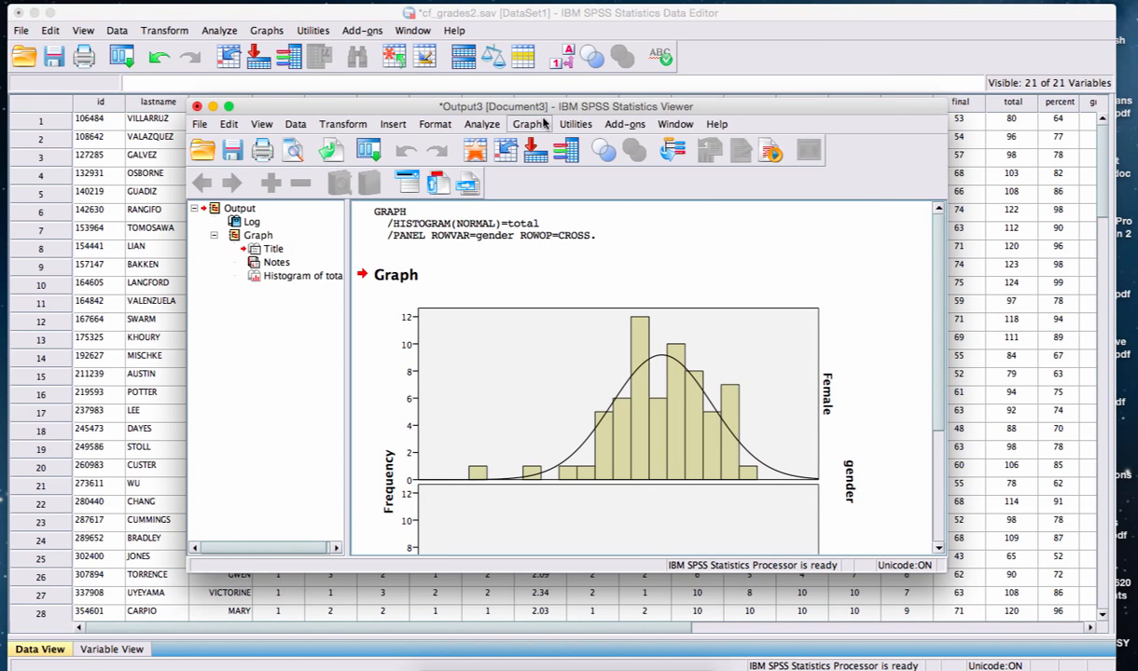
Enlarge the output window and examine the Female and Male histograms of total.
left_click_drag(531, 112, 495, 103)
left_click_drag(909, 563, 981, 636)
scroll(978, 520, "down", 3)
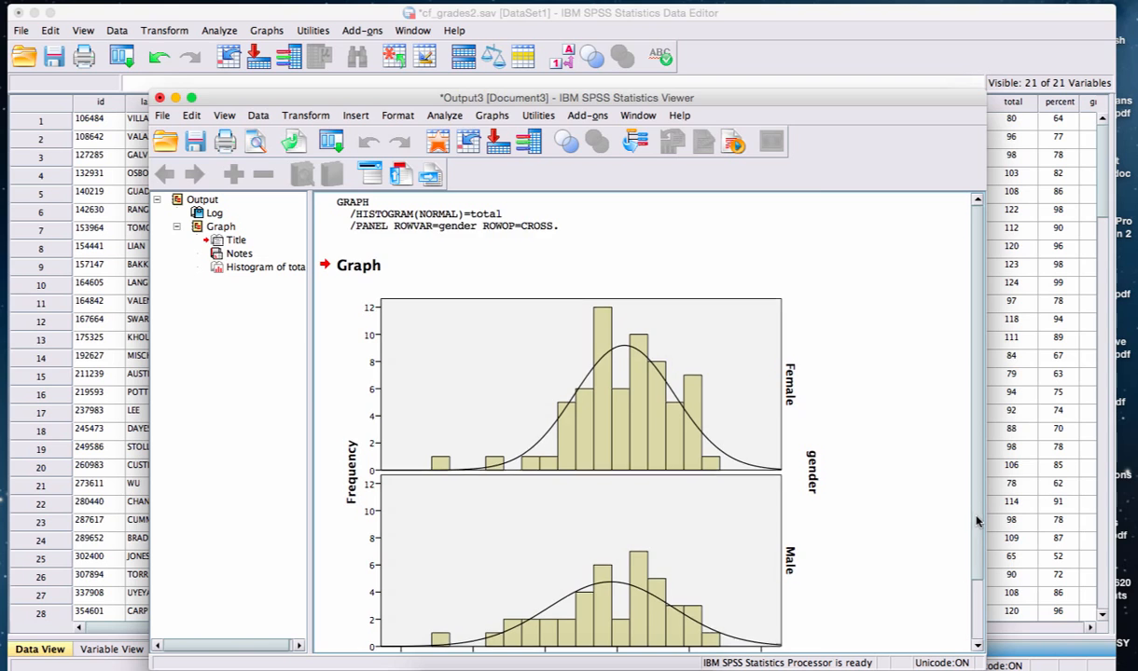
scroll(972, 560, "up", 1)
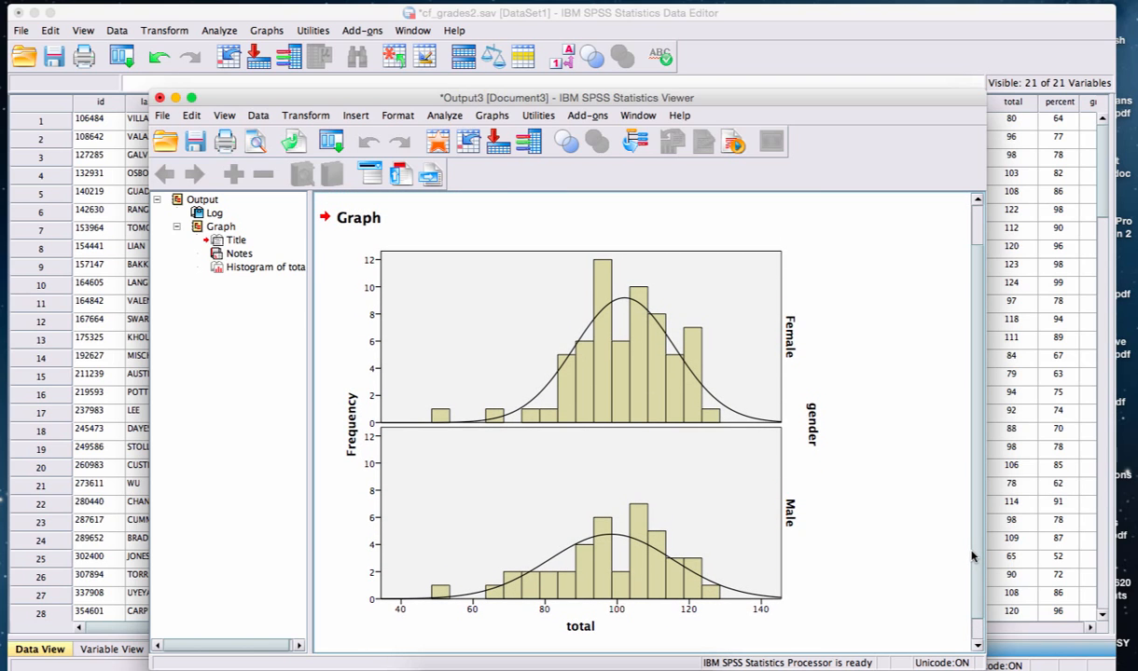
left_click(555, 373)
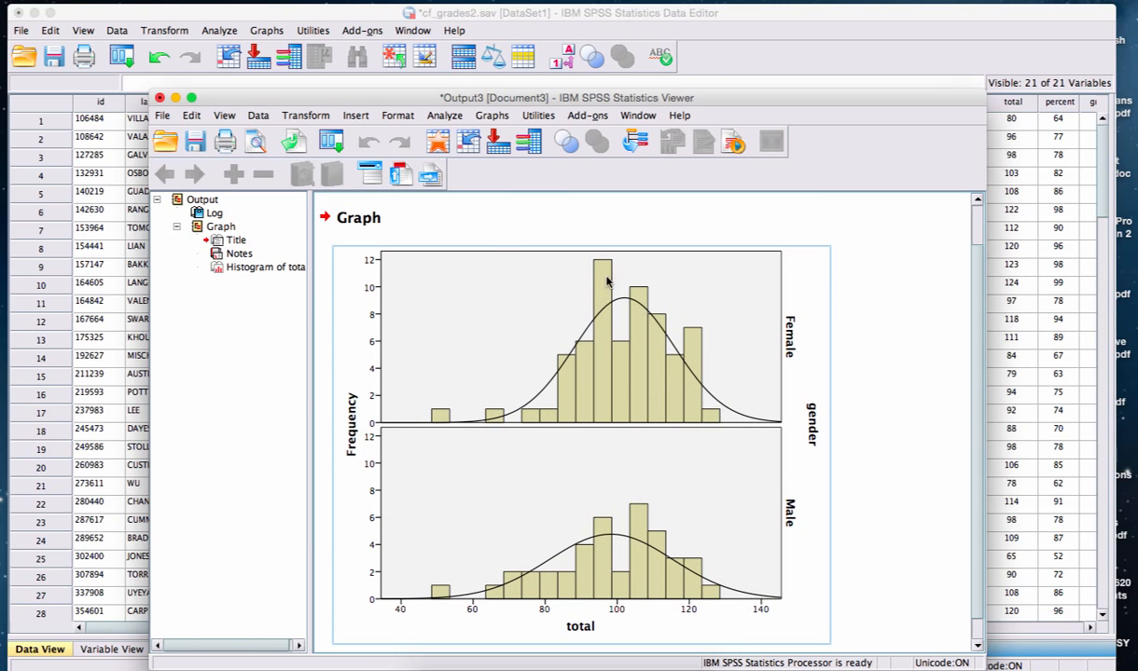
left_click(916, 376)
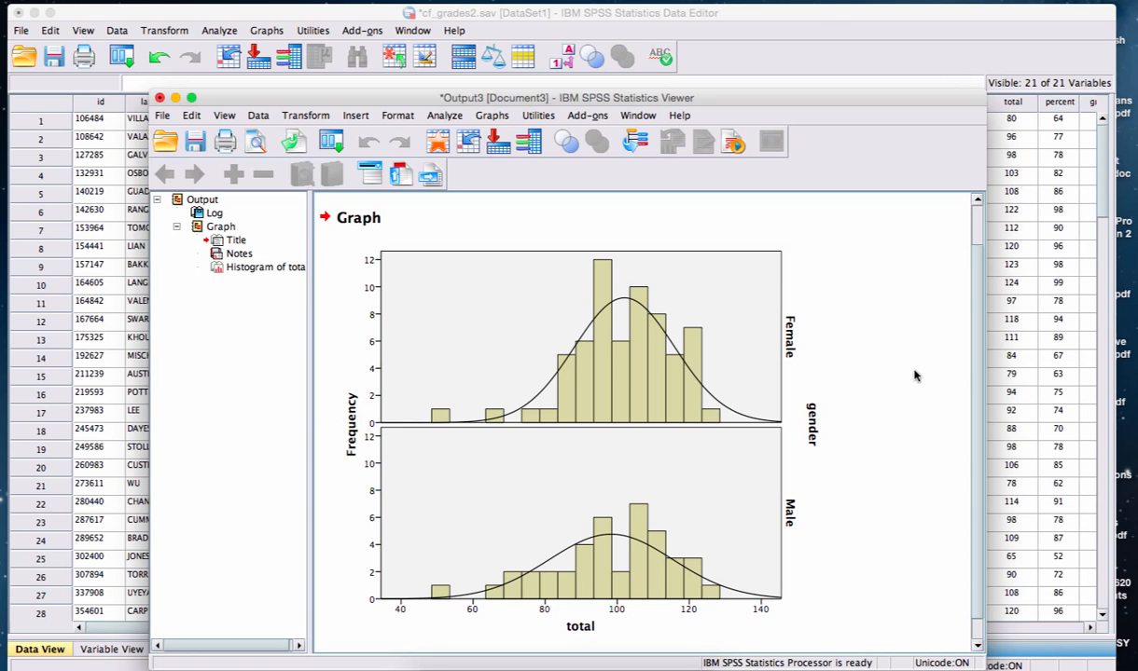
left_click(746, 522)
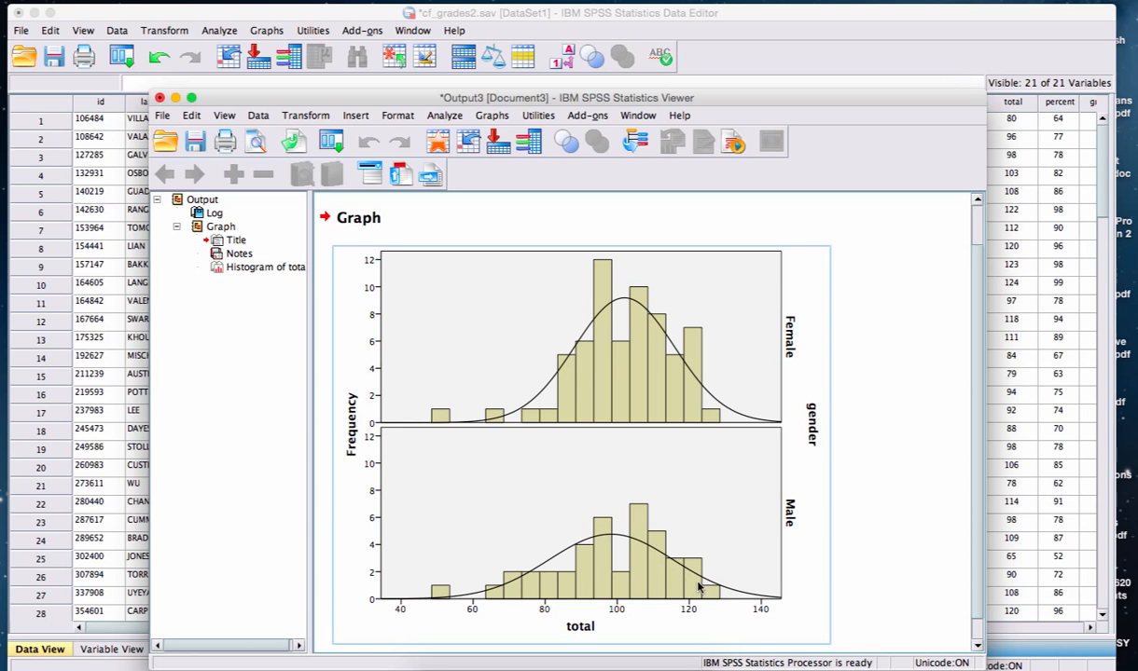
Compare the Female and Male distributions of total against their normal curves.
left_click(877, 535)
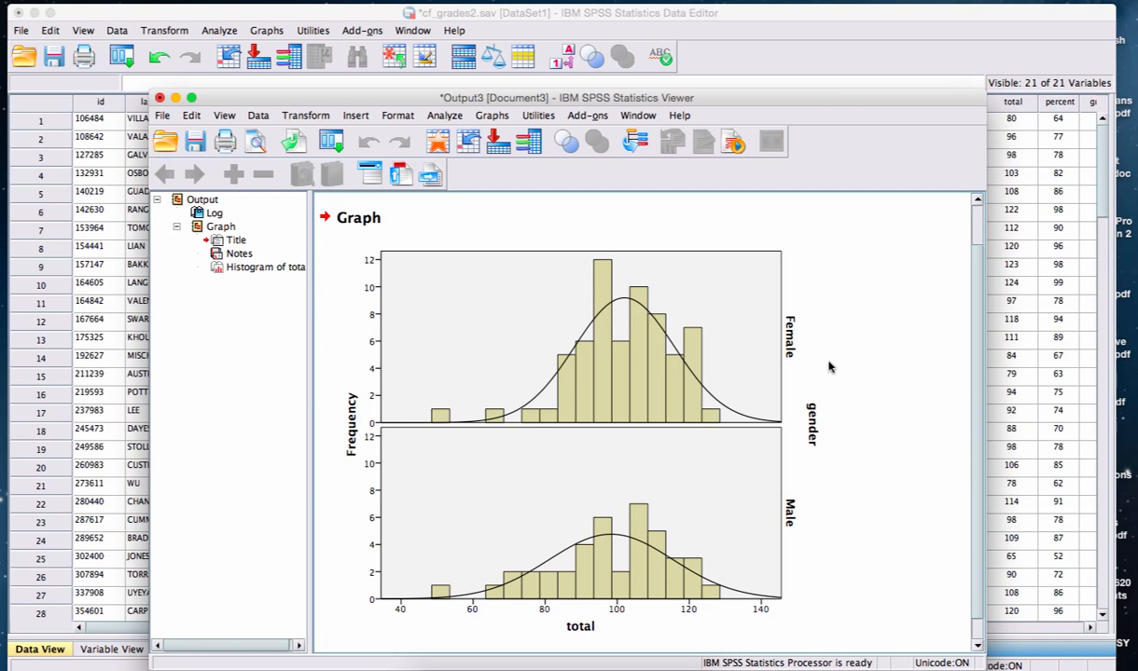
left_click(757, 328)
left_click(858, 347)
left_click(818, 336)
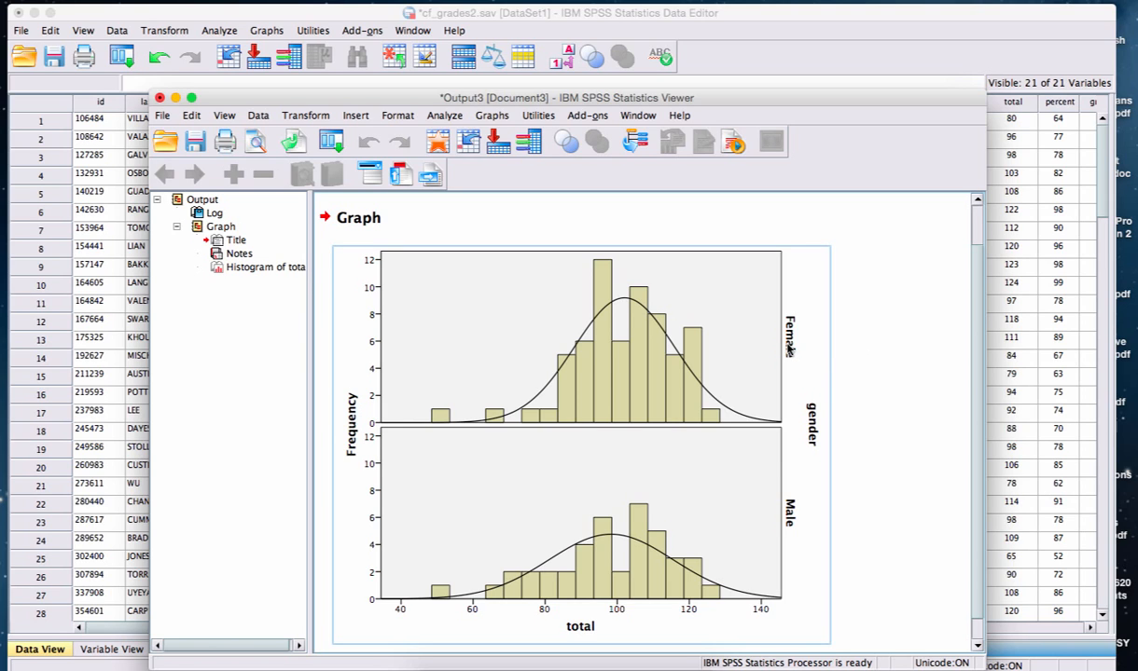
left_click(833, 483)
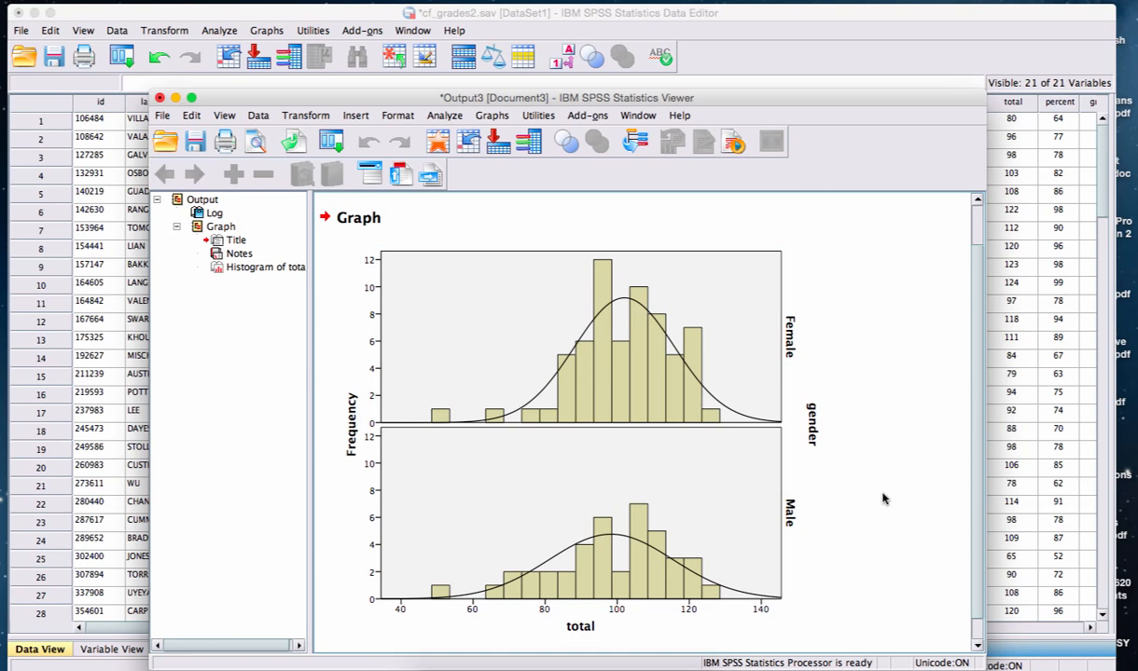
left_click(788, 349)
left_click(903, 475)
Return to the Data Editor and start a Descriptives analysis with its settings reset and total as the variable.
left_click_drag(560, 98, 532, 87)
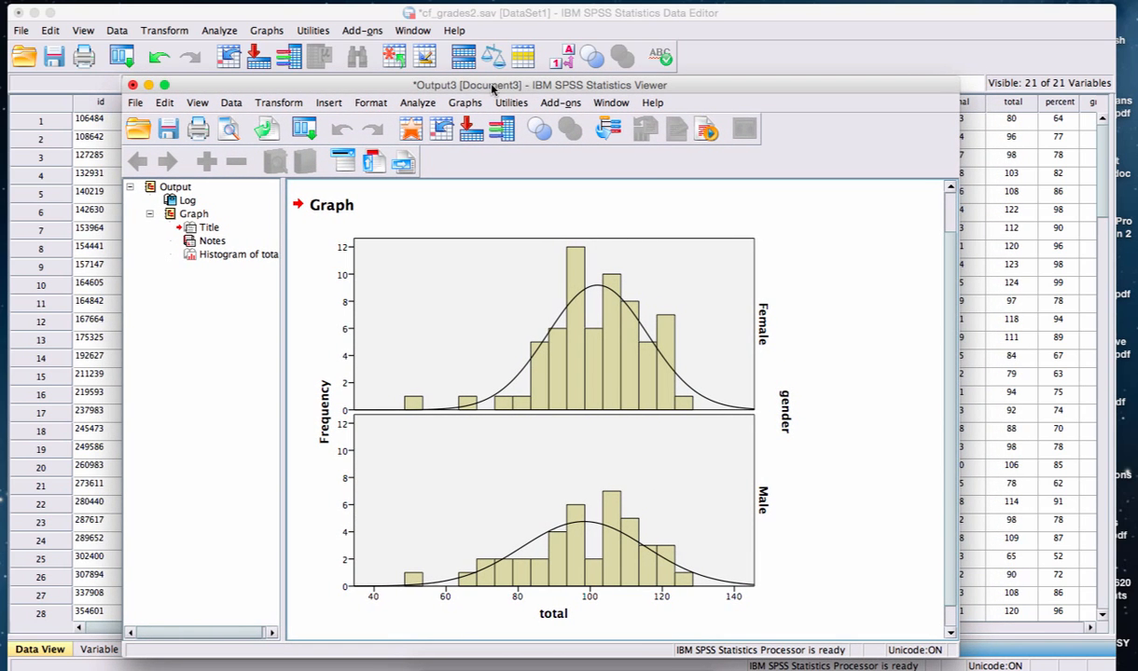
left_click(537, 33)
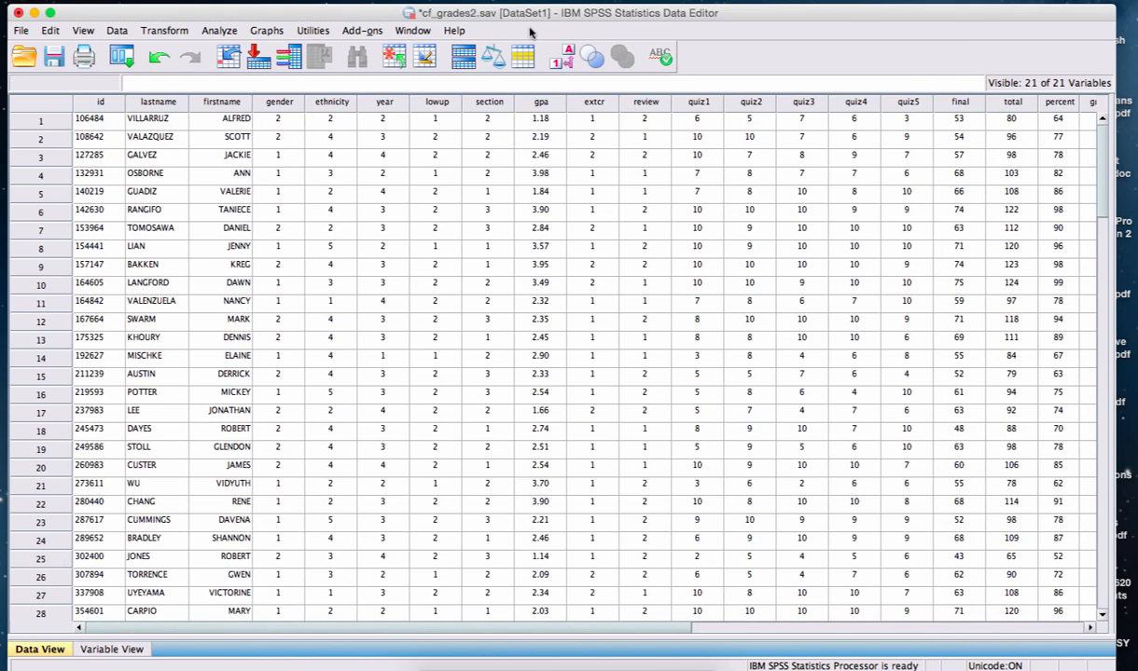
left_click(235, 31)
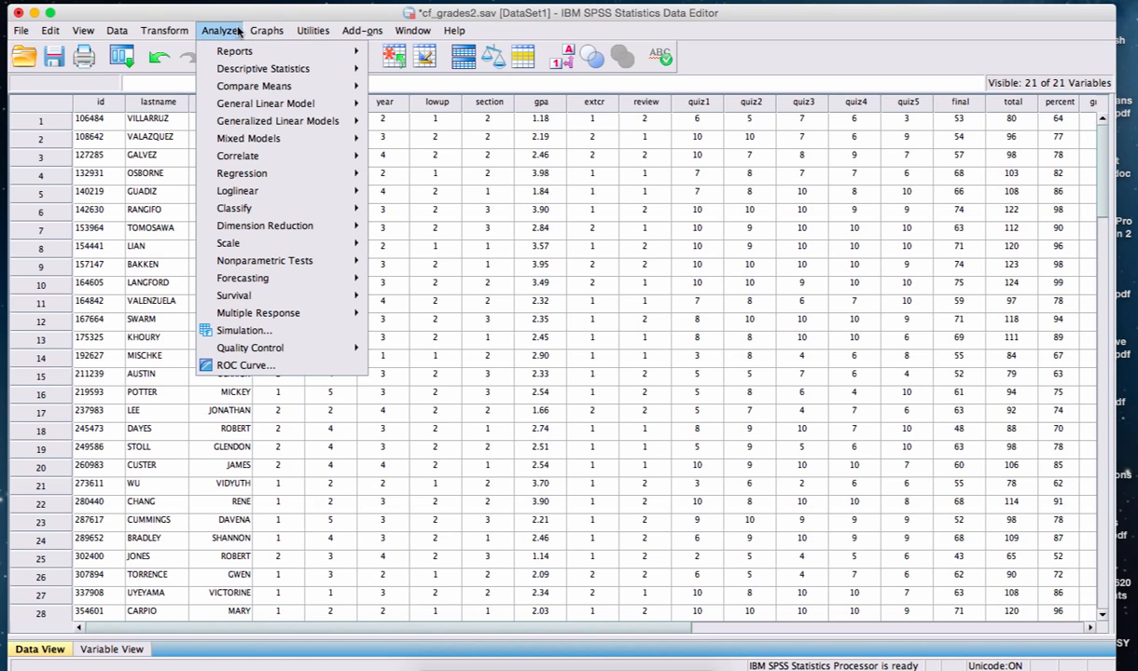
mouse_move(238, 71)
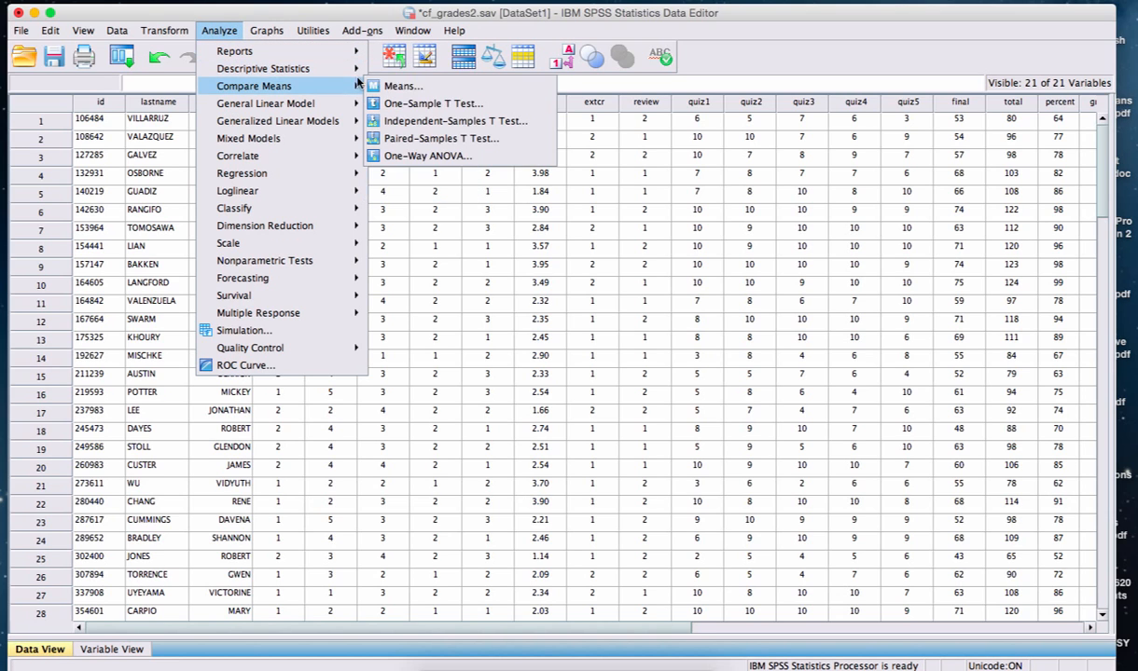
left_click(396, 87)
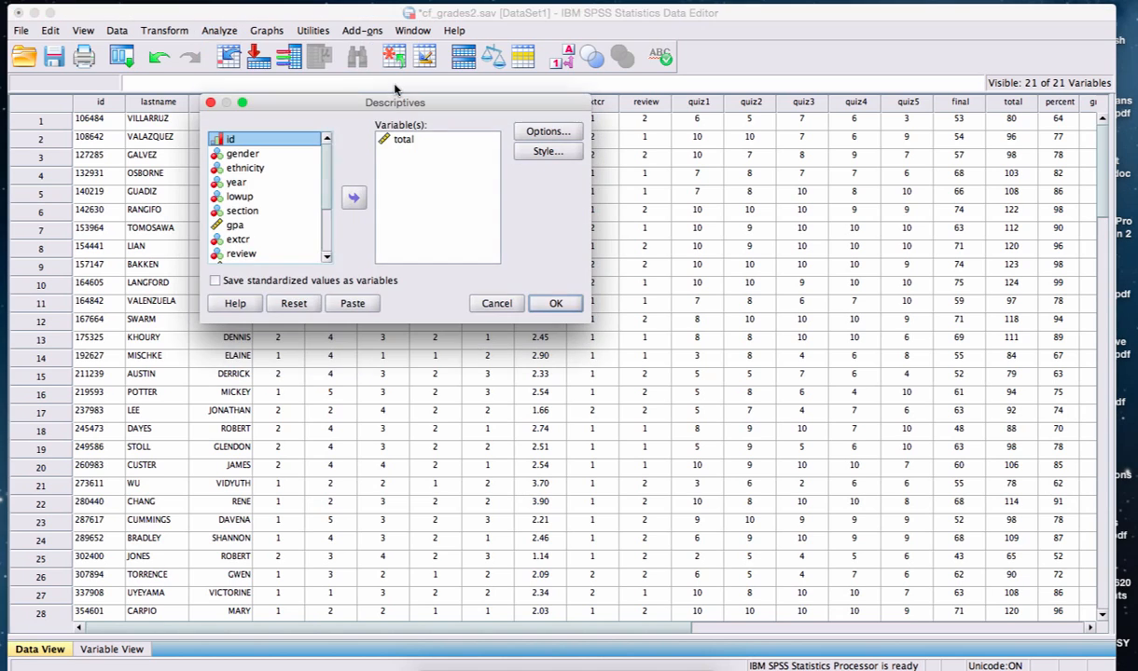
left_click(280, 304)
scroll(308, 155, "down", 4)
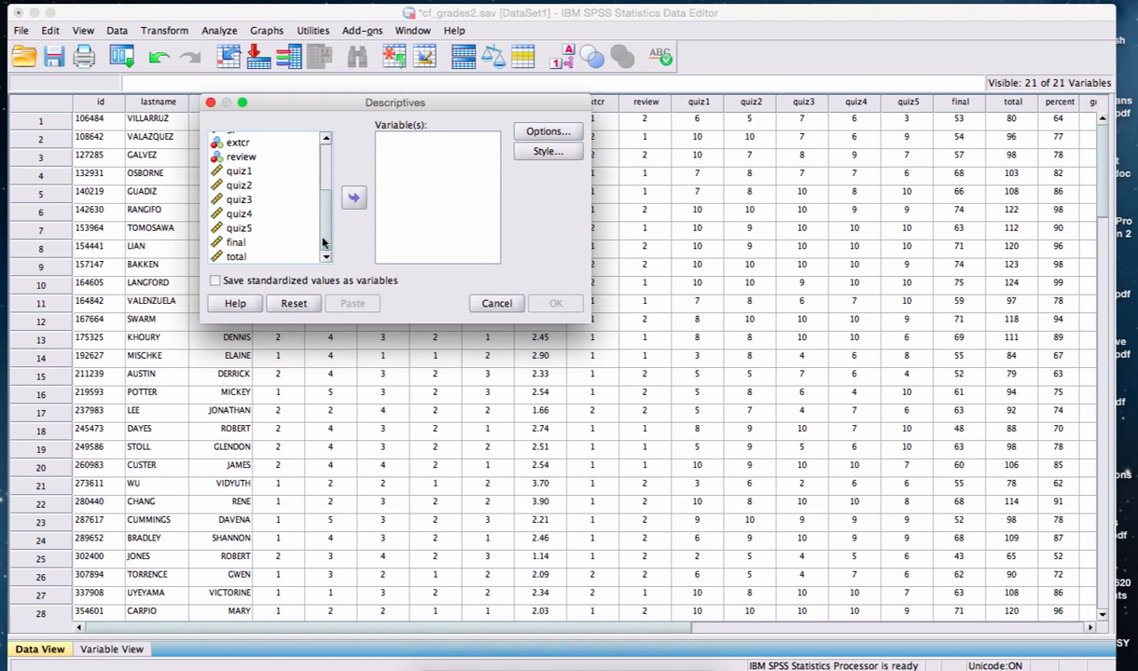
scroll(312, 223, "up", 3)
scroll(338, 154, "up", 2)
scroll(330, 166, "down", 4)
left_click(236, 257)
left_click(353, 197)
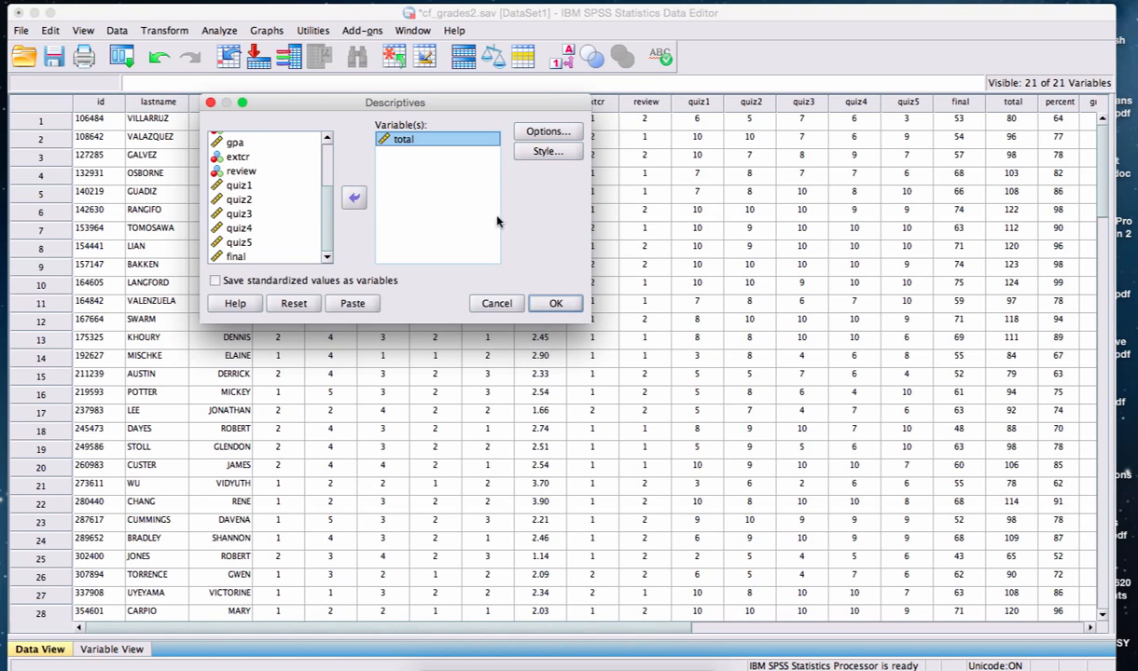
Add kurtosis and skewness to the default descriptive statistics and run the analysis for total.
left_click(541, 135)
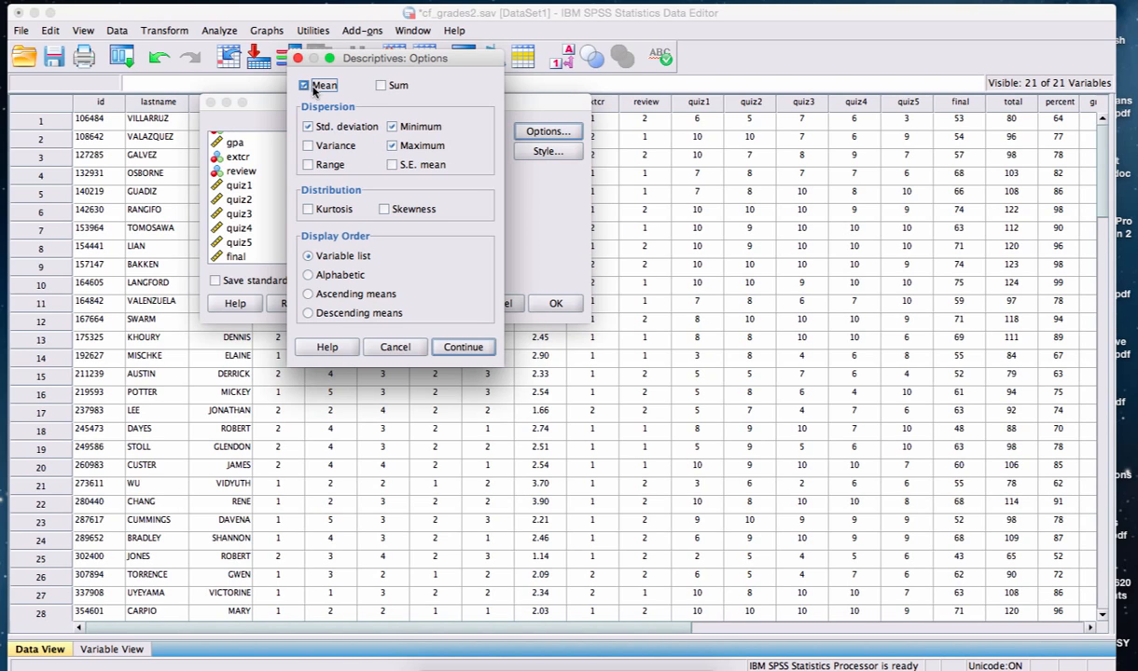
left_click(308, 209)
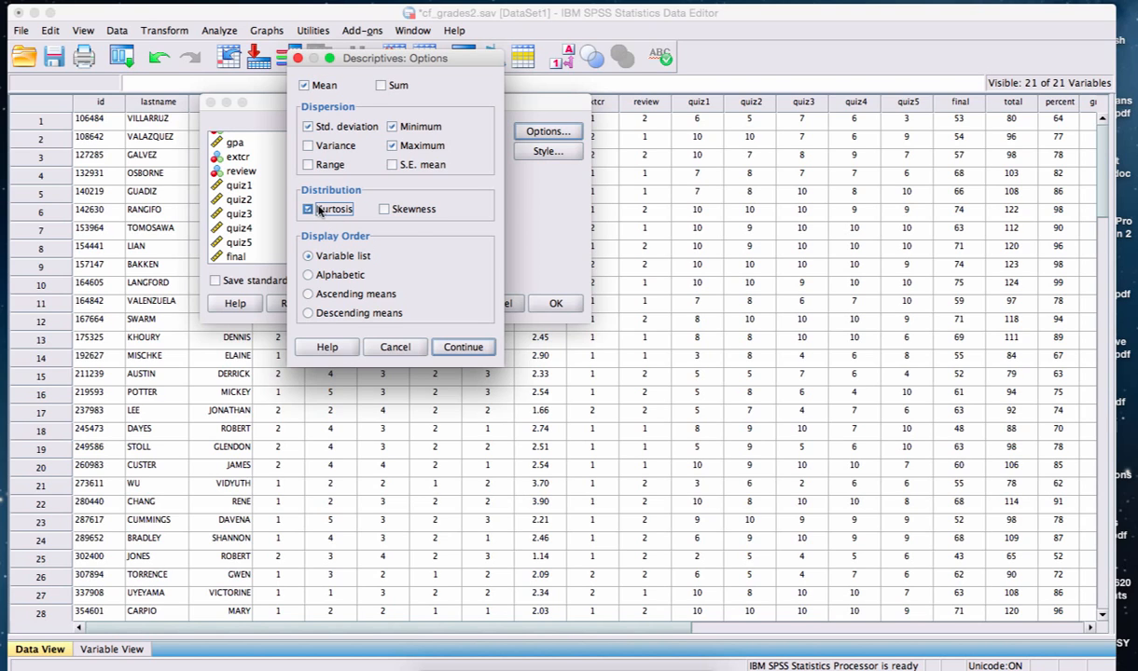
left_click(383, 210)
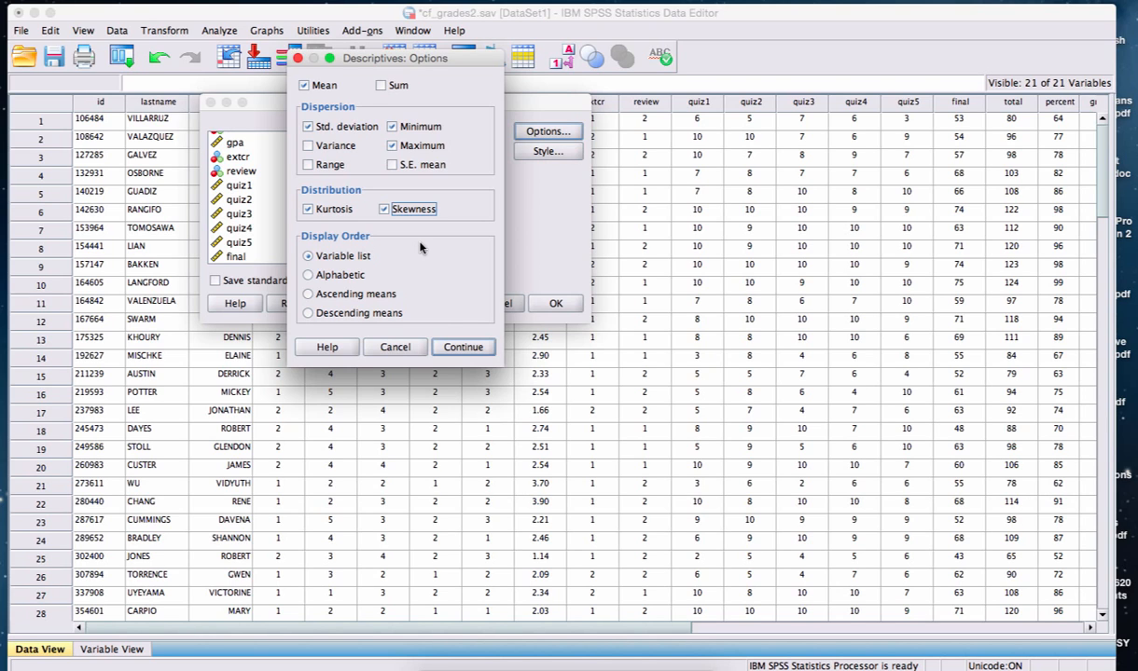
left_click(453, 348)
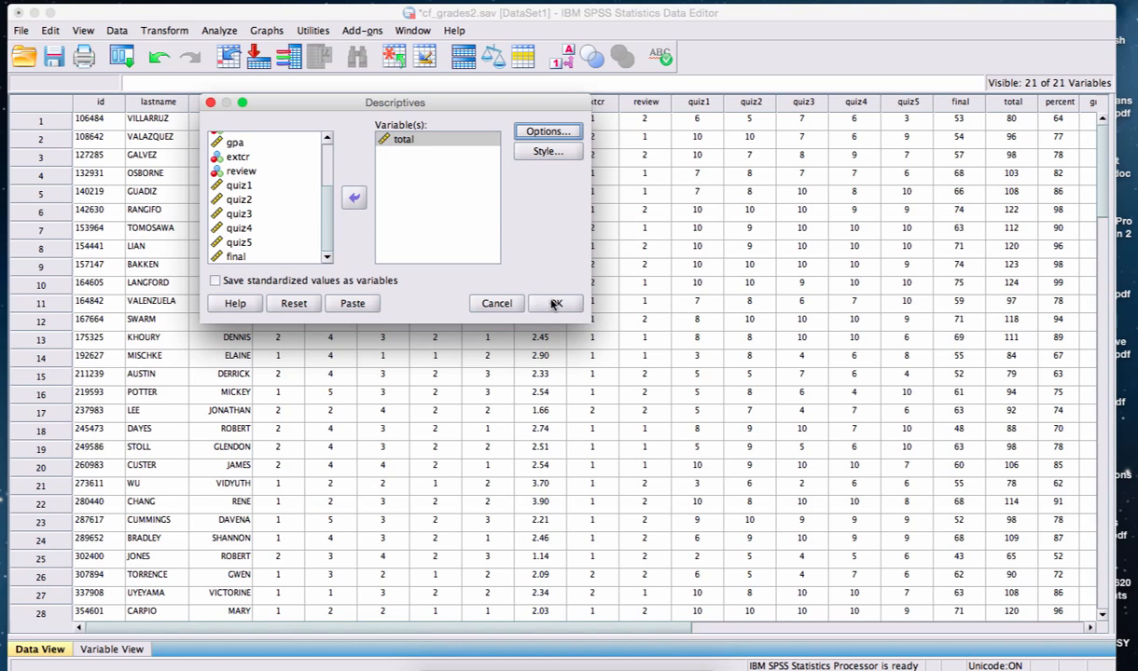
left_click(555, 305)
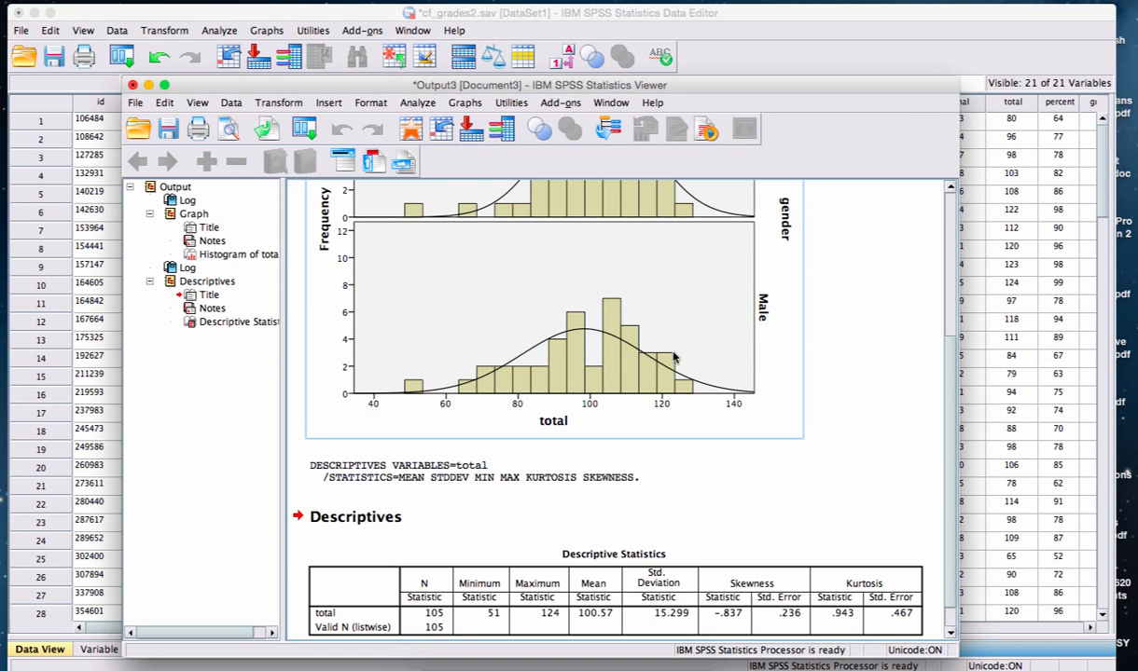
Examine the Descriptive Statistics table for total, including its skewness and kurtosis columns.
scroll(699, 350, "down", 1)
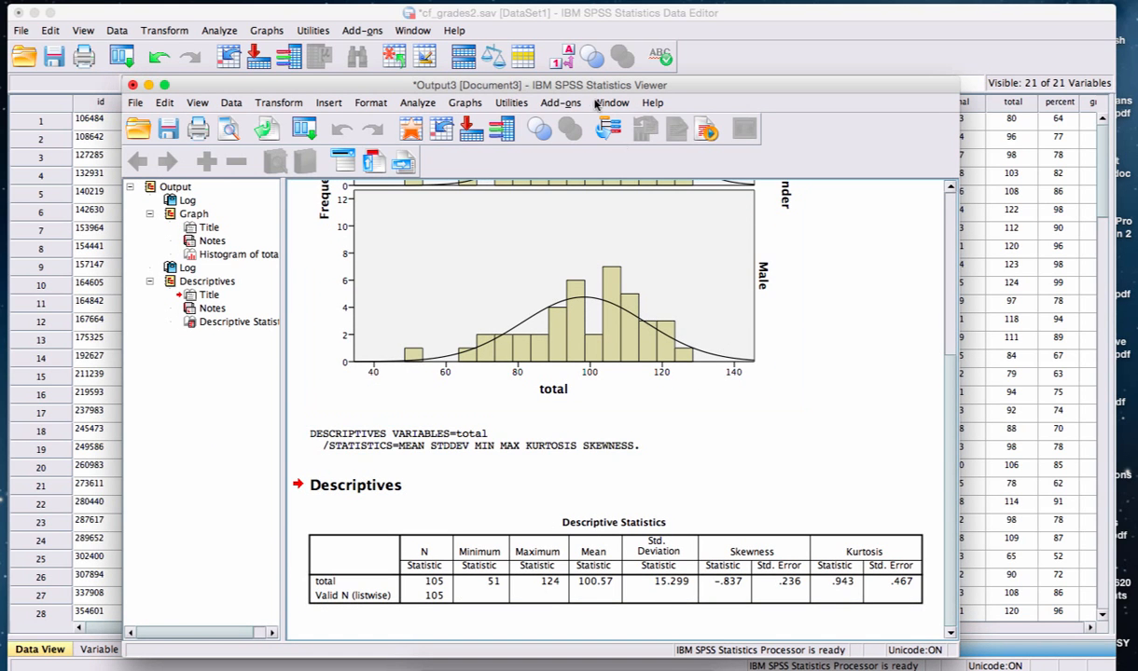
left_click_drag(589, 86, 561, 35)
left_click(599, 504)
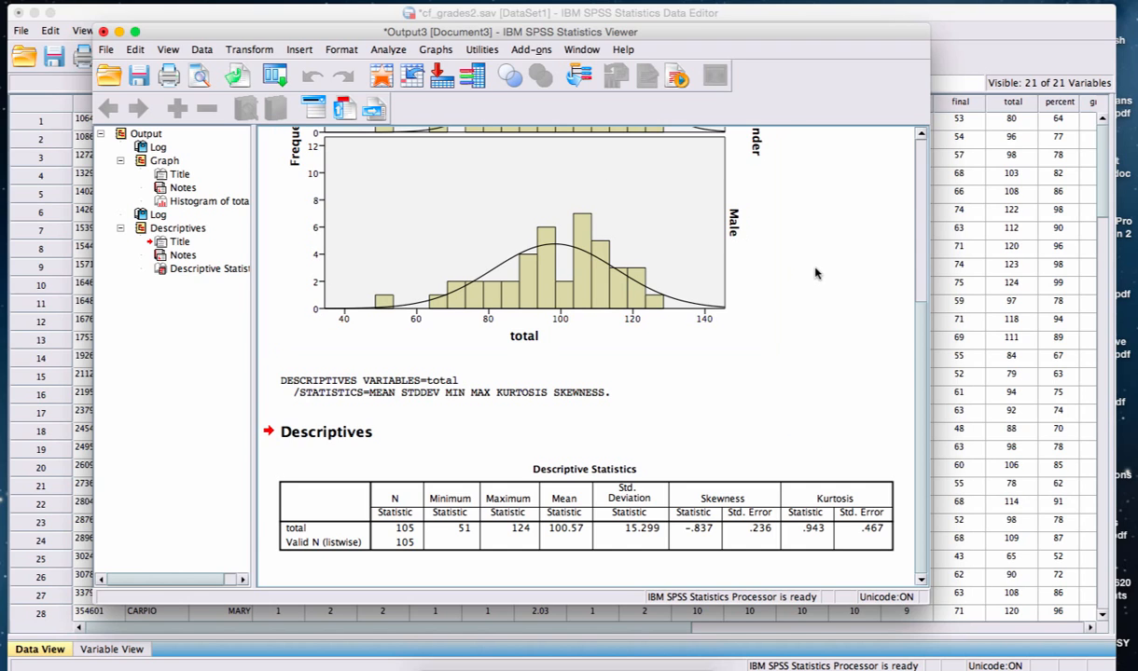
Start an Explore analysis with its previous settings reset and total as the dependent variable.
left_click(404, 54)
mouse_move(404, 86)
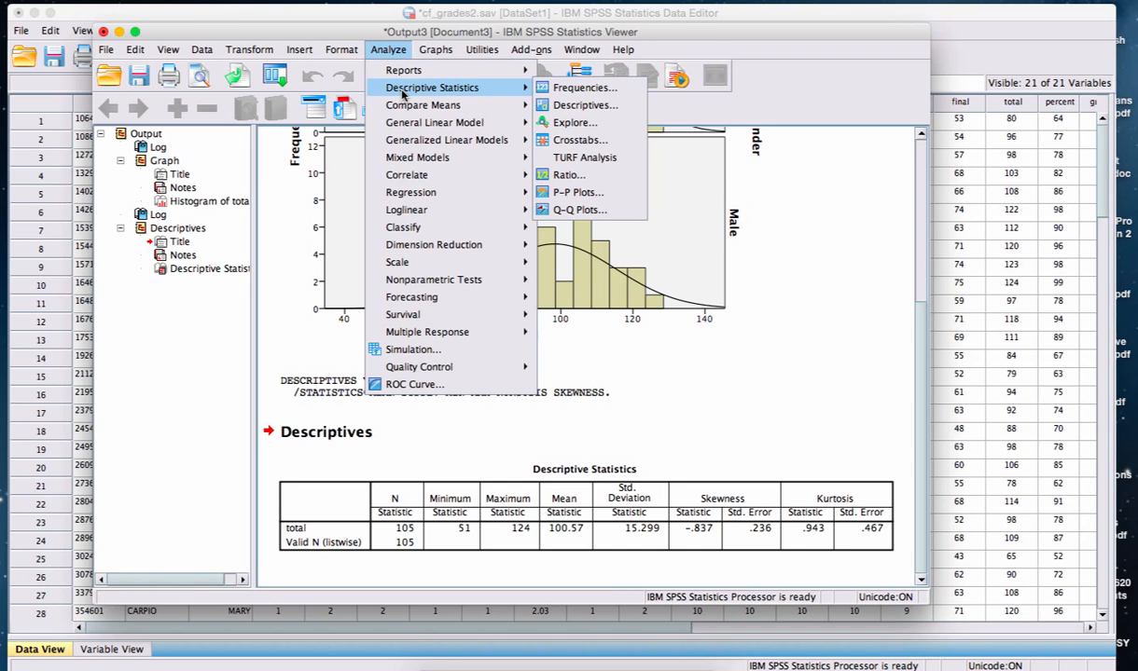
left_click(558, 124)
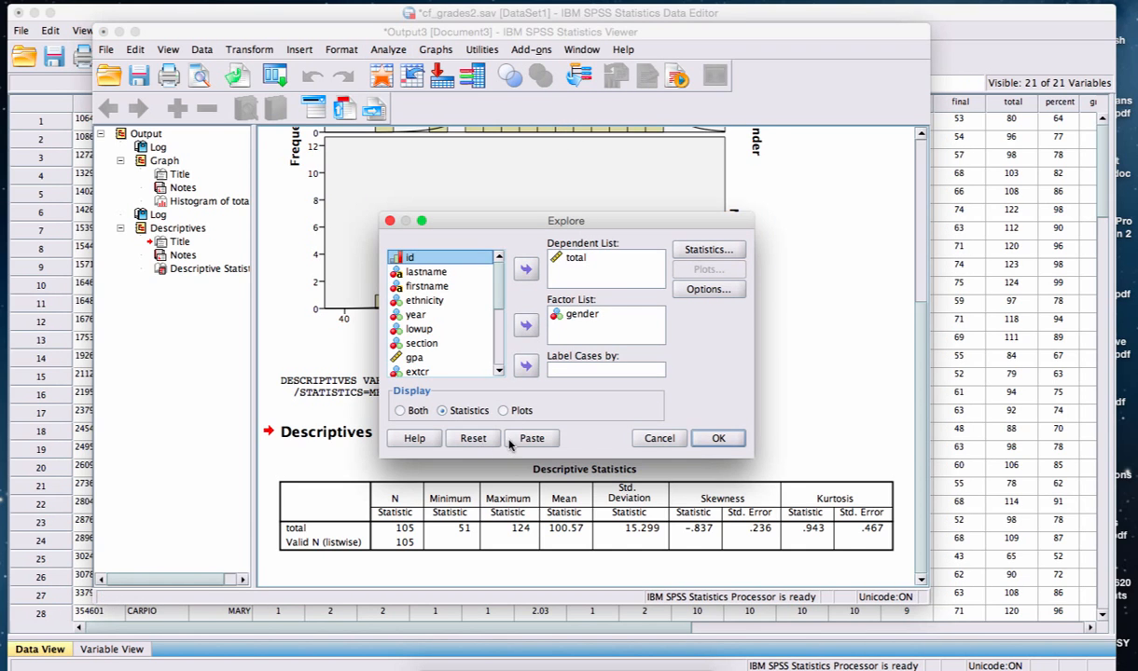
left_click(473, 438)
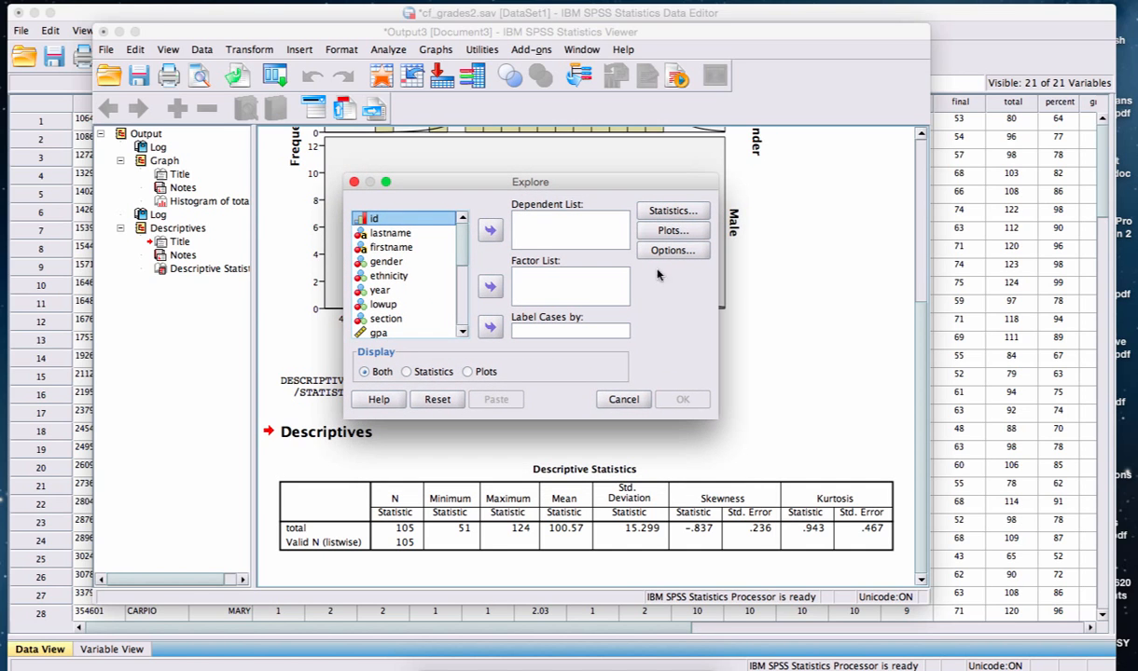
scroll(461, 286, "down", 3)
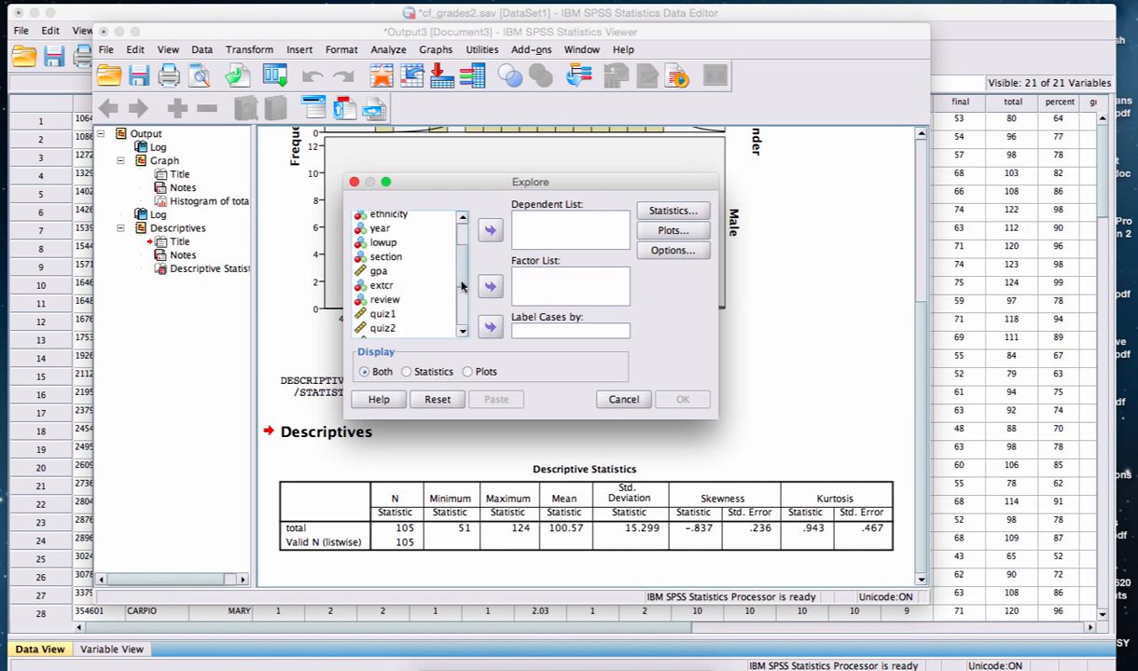
scroll(459, 317, "down", 3)
scroll(459, 280, "up", 6)
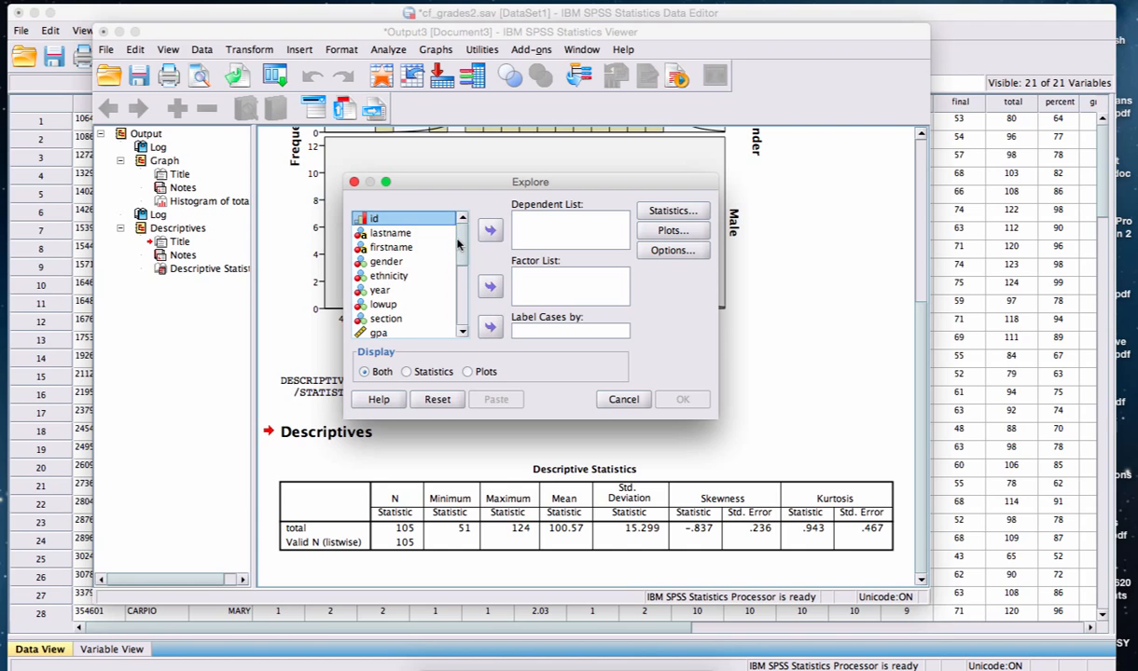
left_click_drag(457, 245, 458, 333)
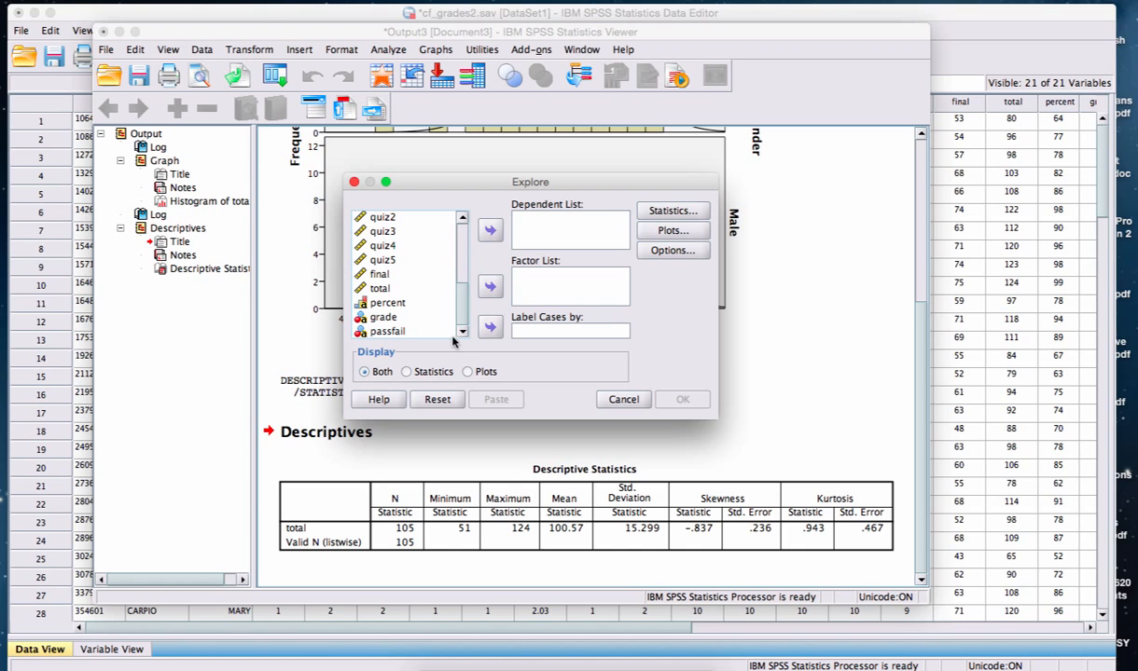
left_click(392, 289)
left_click(490, 230)
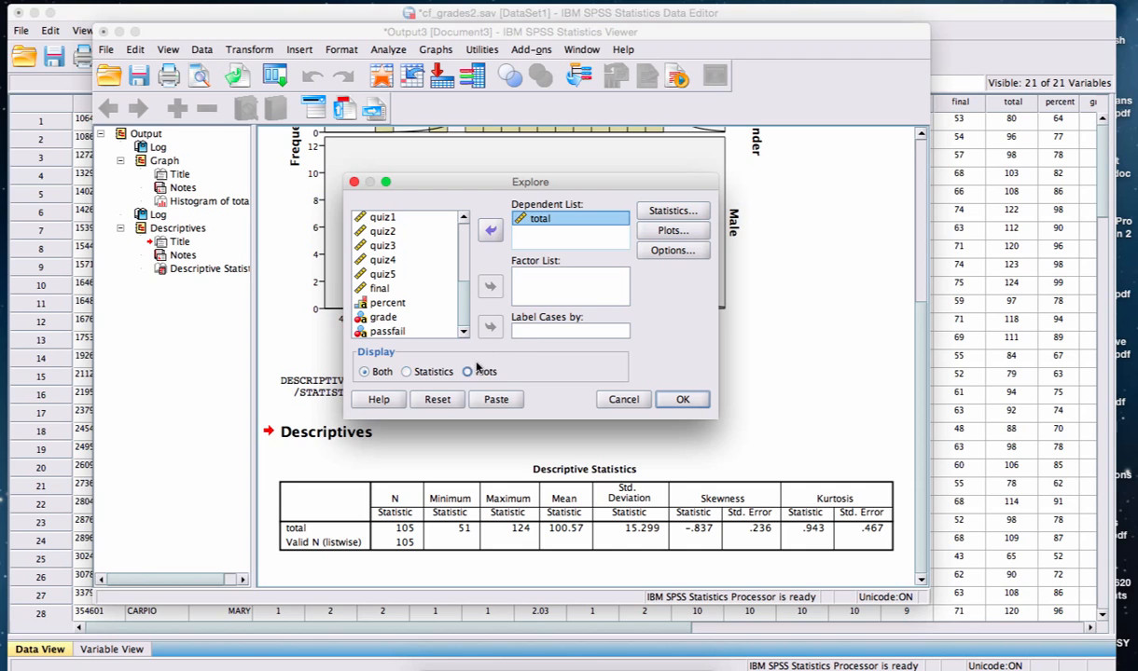
Request a histogram instead of the stem-and-leaf plot and run the Explore analysis with both statistics and plots.
left_click(662, 233)
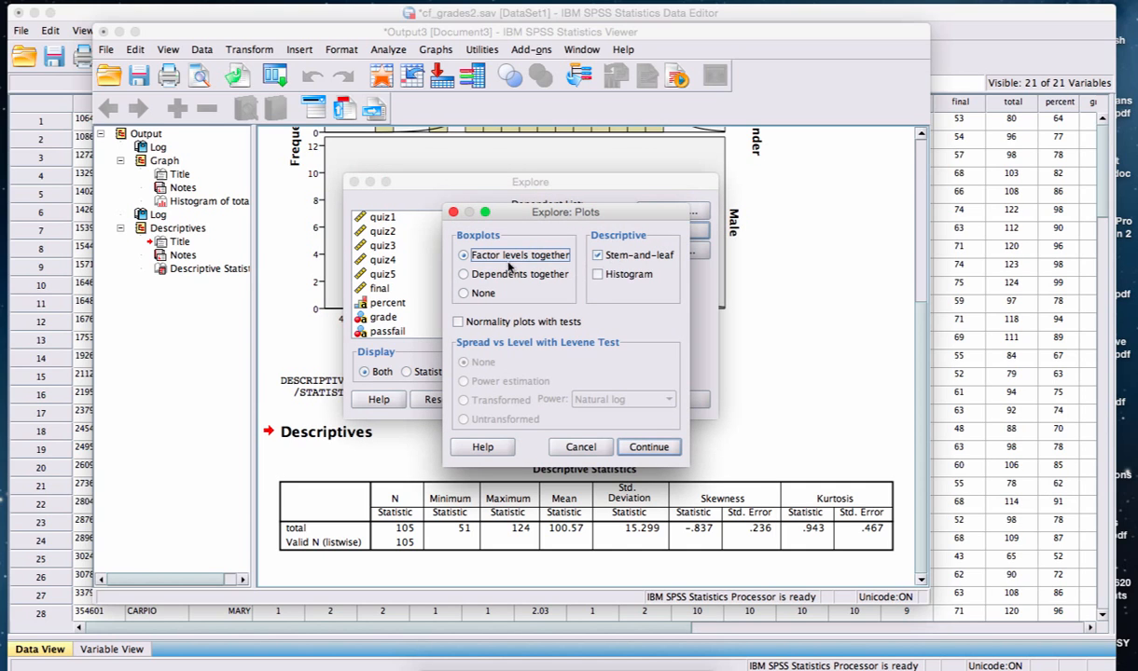
left_click(597, 274)
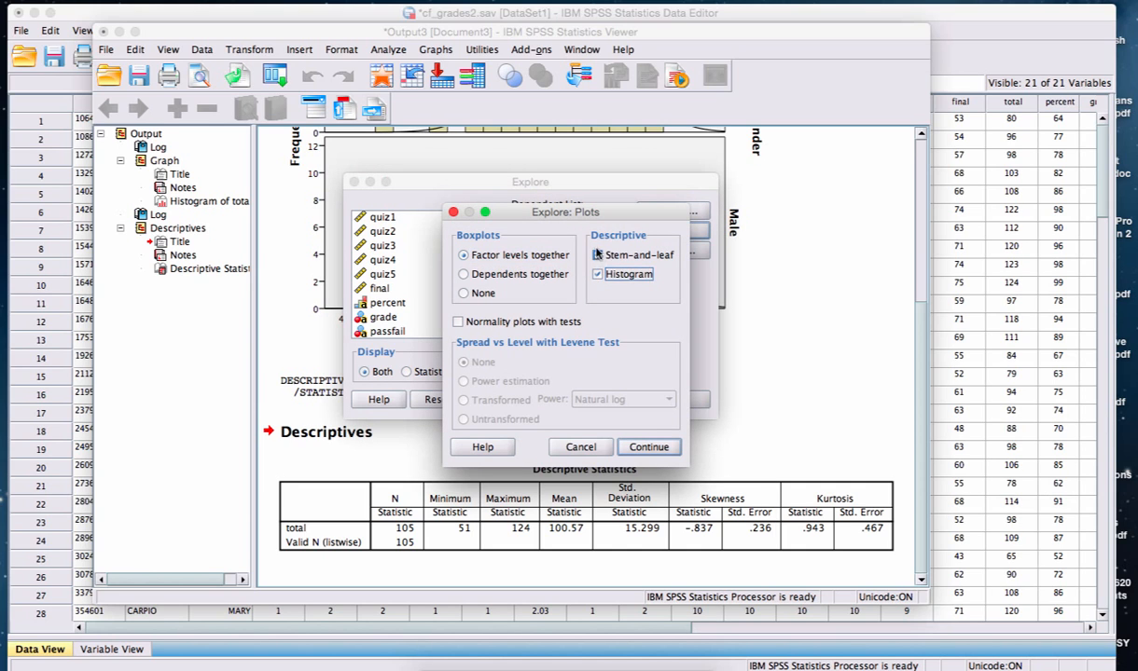
left_click(596, 255)
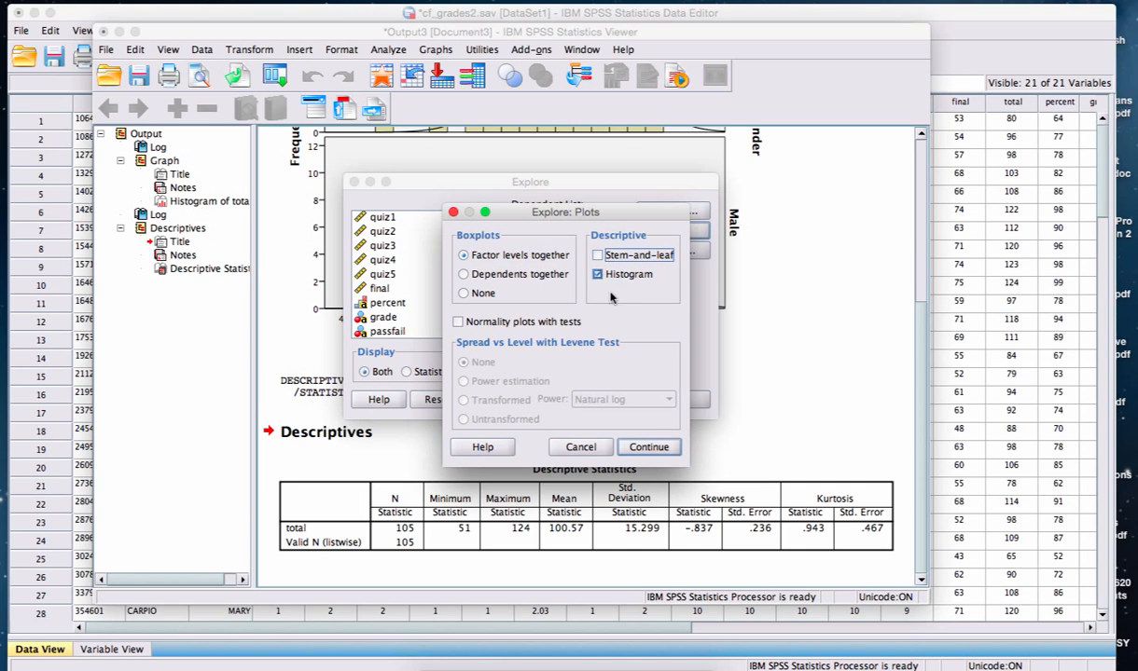
left_click(641, 451)
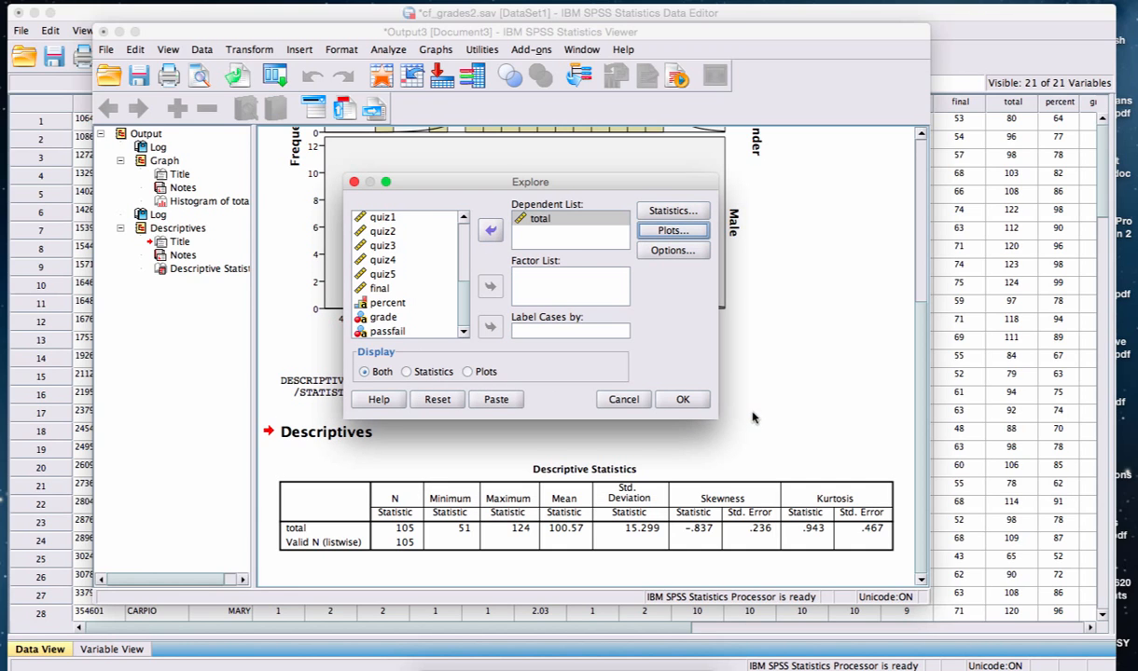
left_click(684, 399)
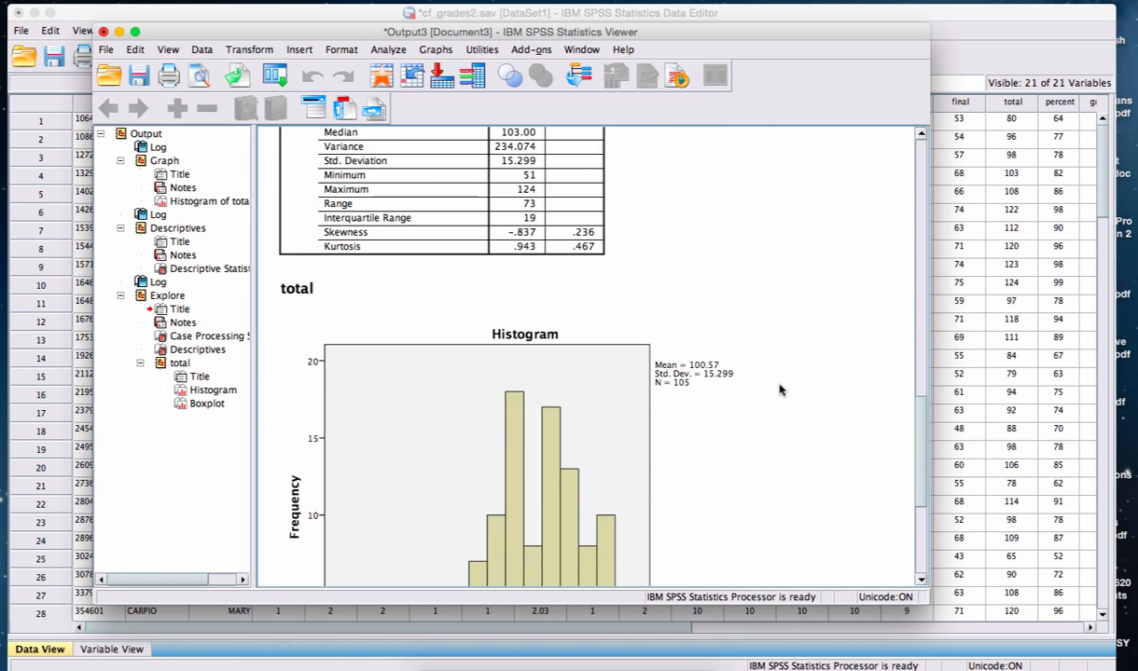
Examine the Explore output for total: the Descriptives table, the histogram, and the boxplot with its outliers.
scroll(779, 389, "up", 3)
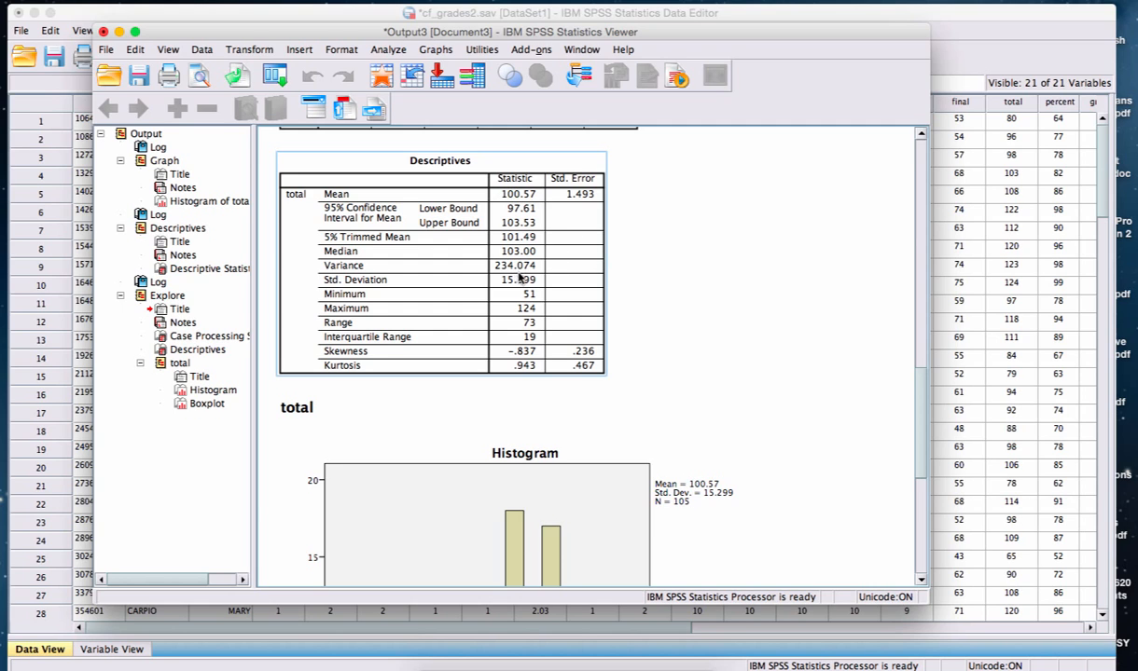
scroll(761, 345, "down", 5)
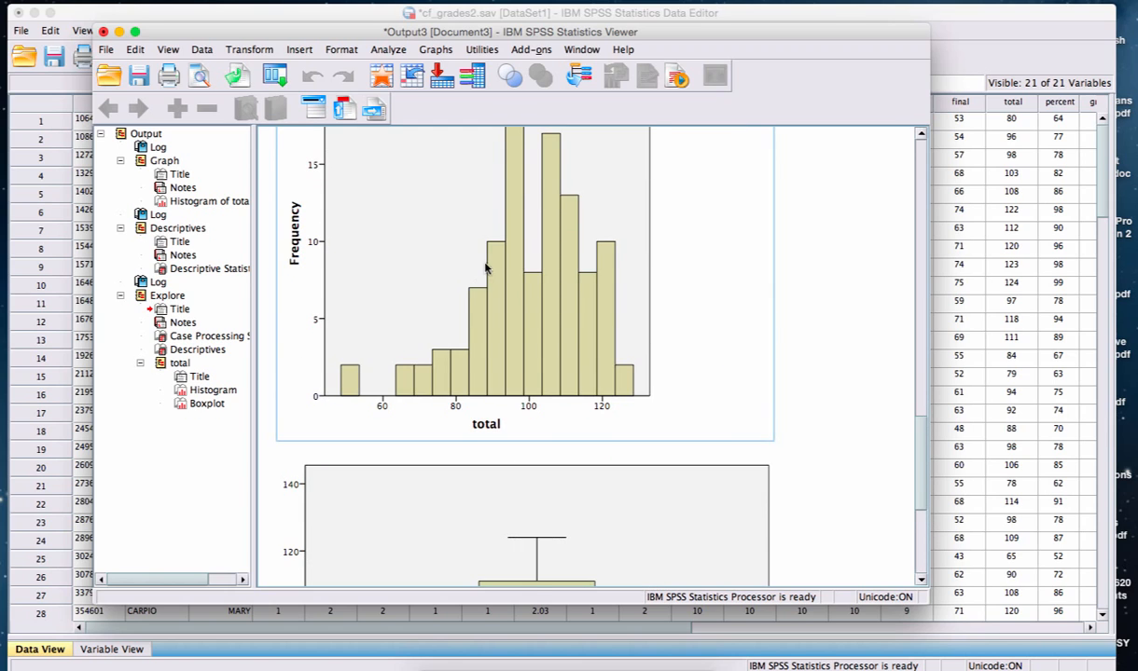
scroll(806, 364, "up", 2)
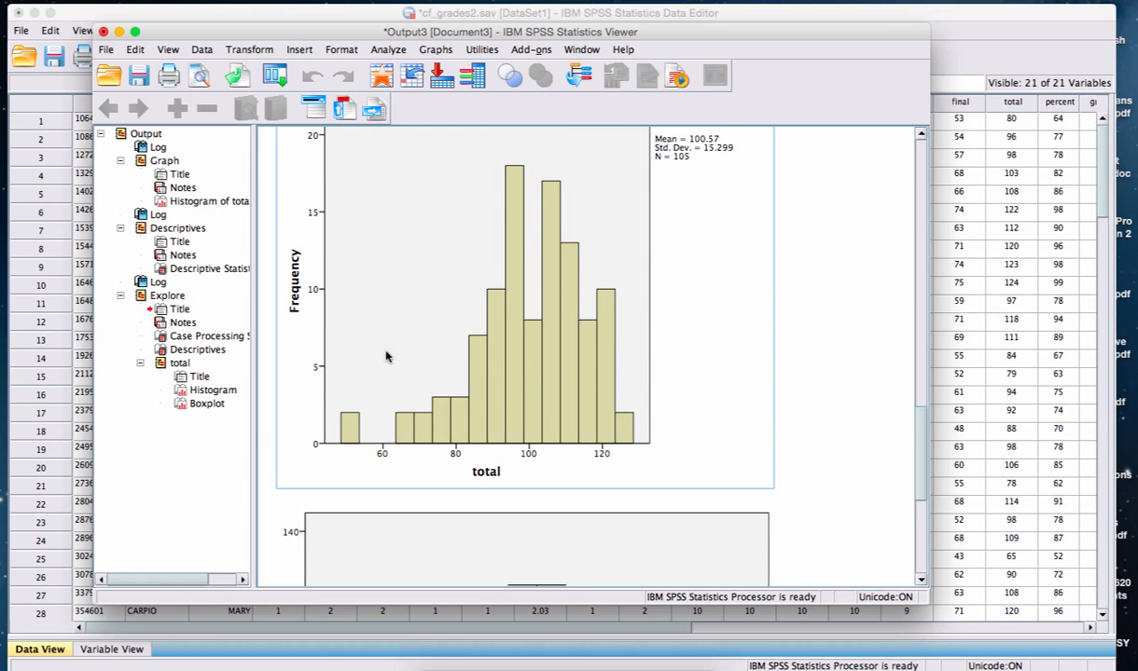
left_click(798, 306)
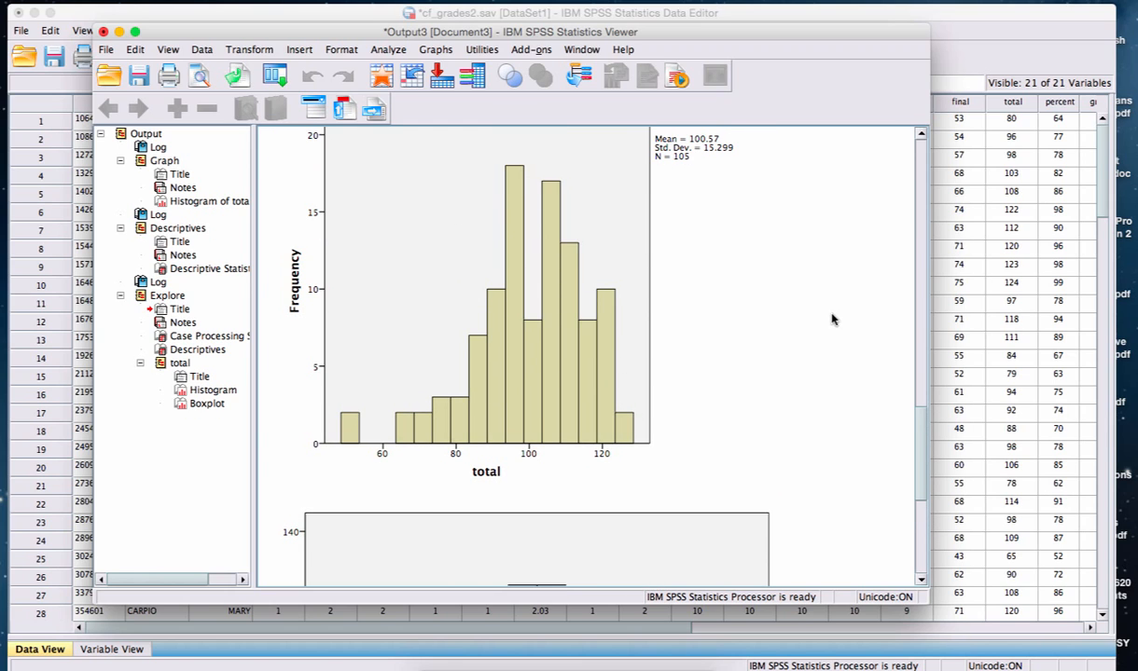
scroll(833, 317, "down", 5)
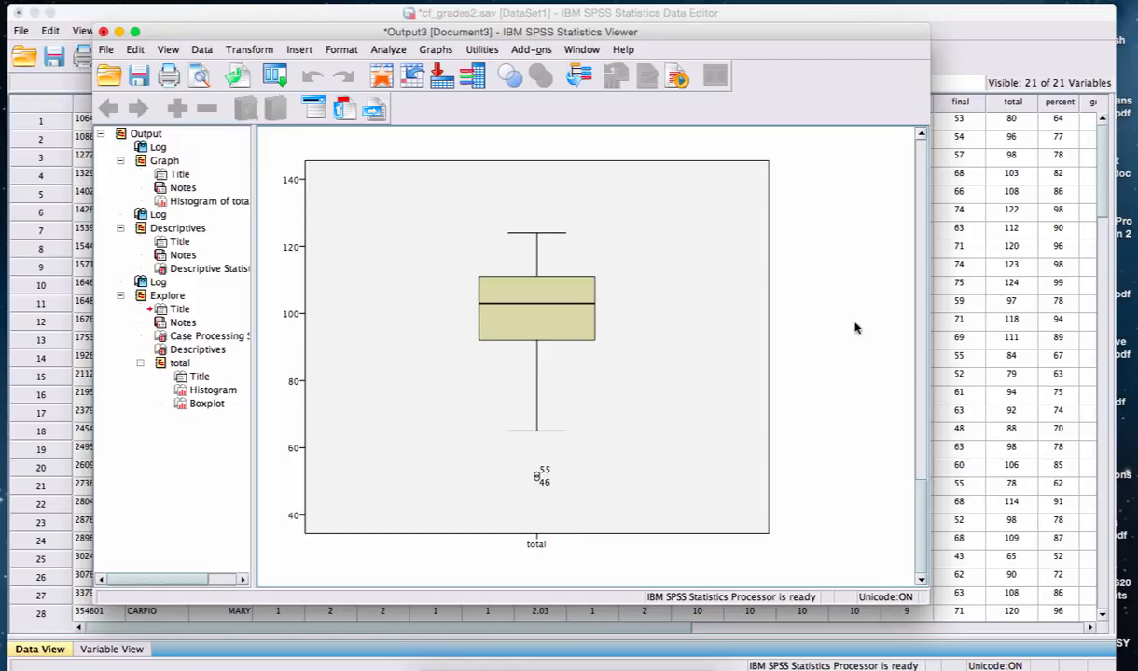
left_click(608, 360)
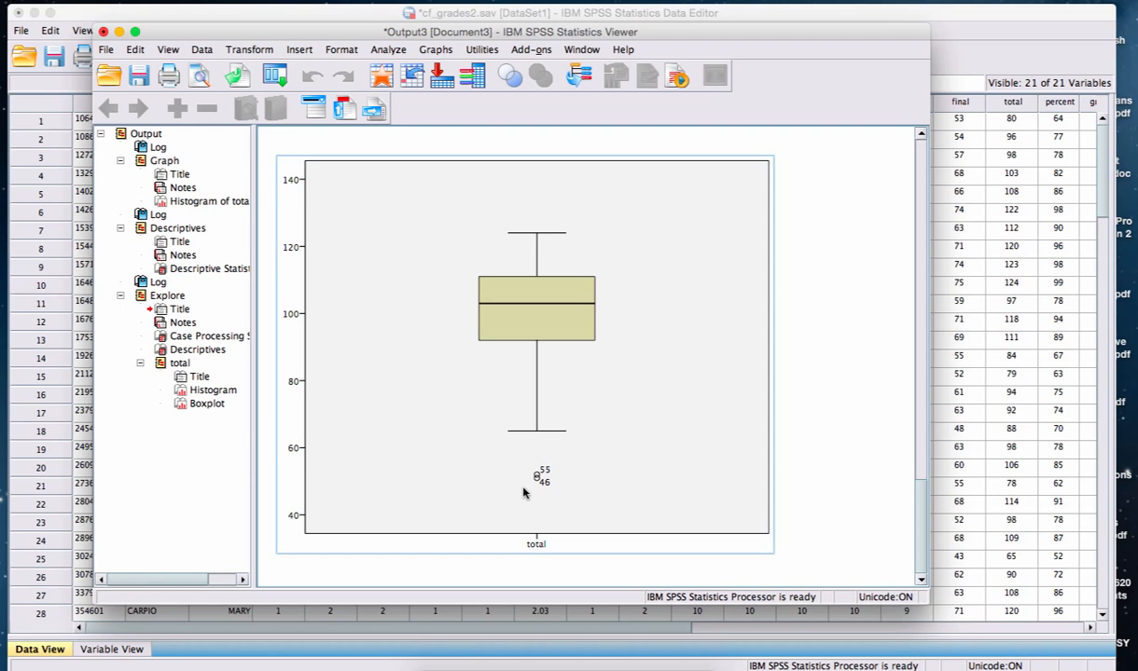
Compare the boxplot of total with the histogram and Descriptives table above it in the Explore output.
left_click(803, 422)
left_click(832, 322)
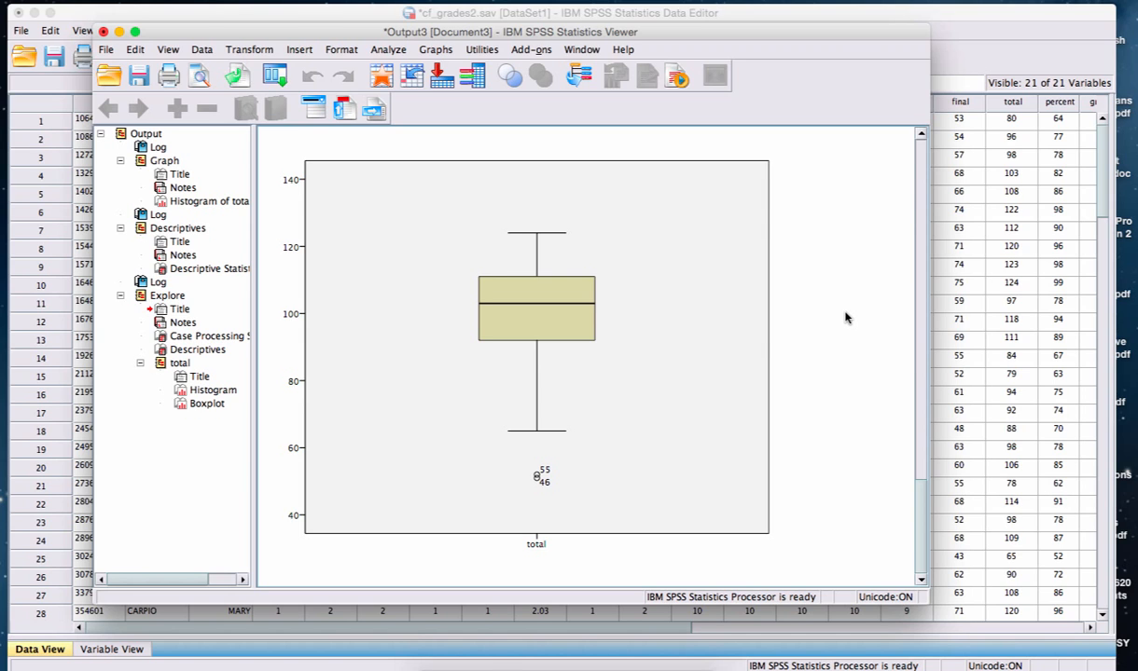
scroll(849, 317, "up", 10)
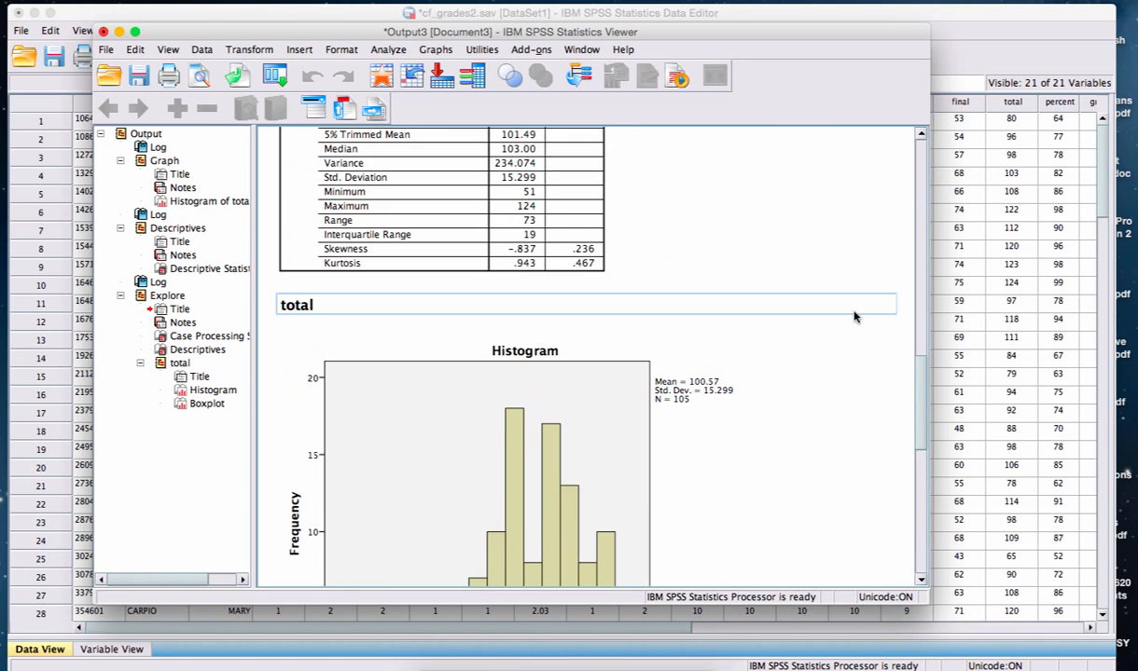
scroll(853, 317, "down", 3)
left_click(533, 445)
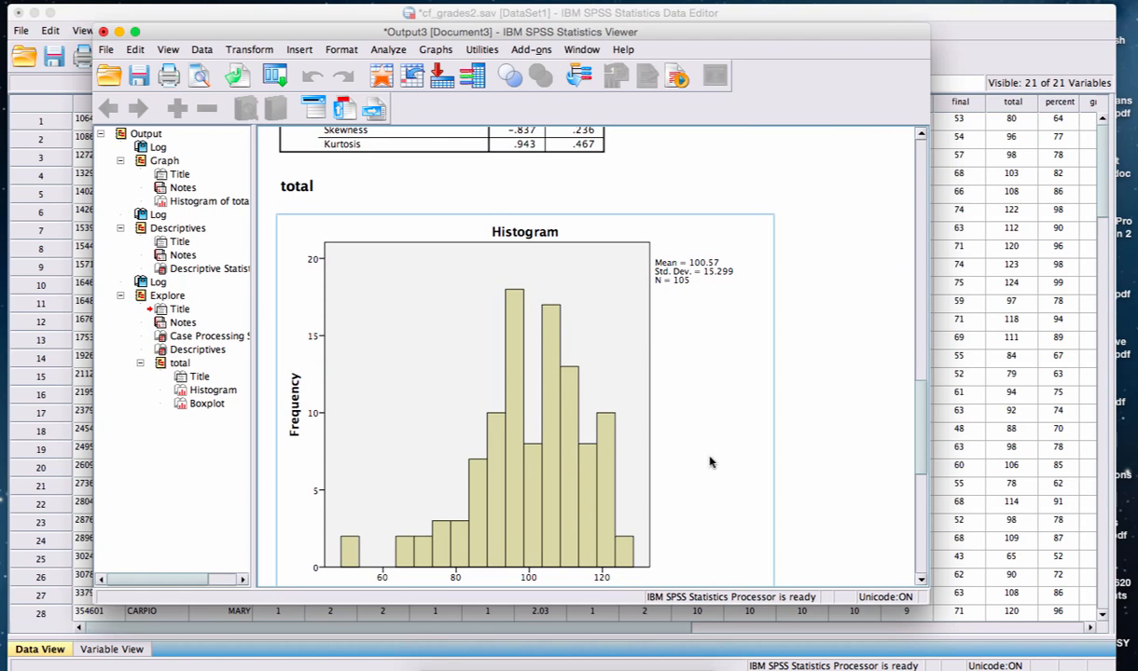
left_click(870, 456)
scroll(850, 431, "down", 8)
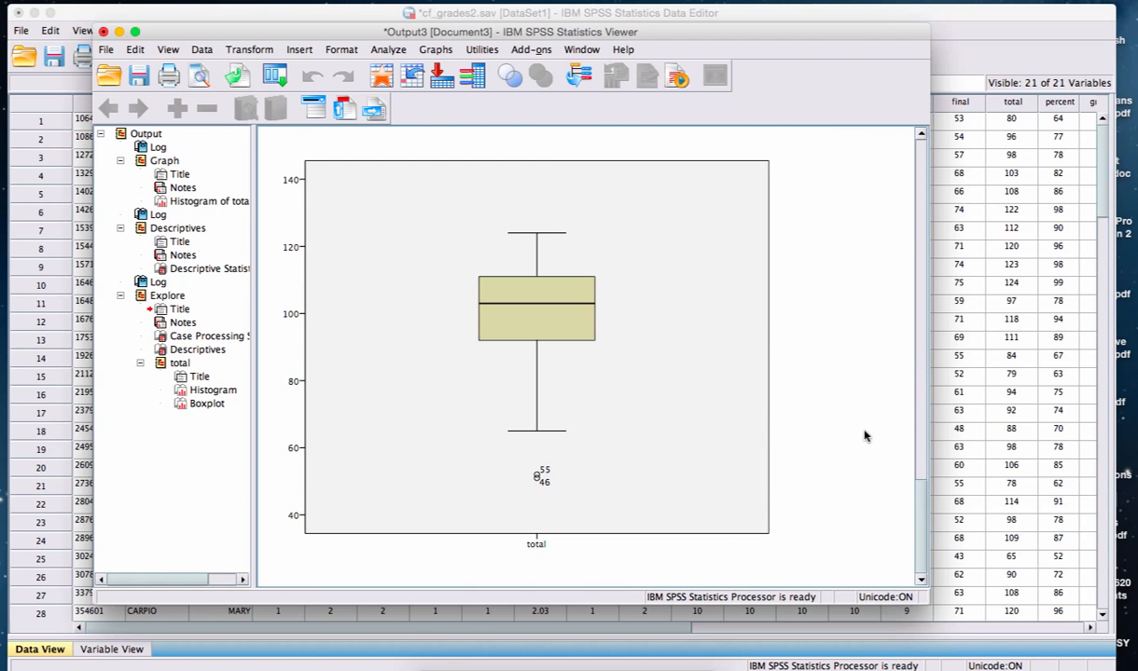
Rerun the Explore analysis of total with gender as the factor, displaying both statistics and plots.
left_click(391, 50)
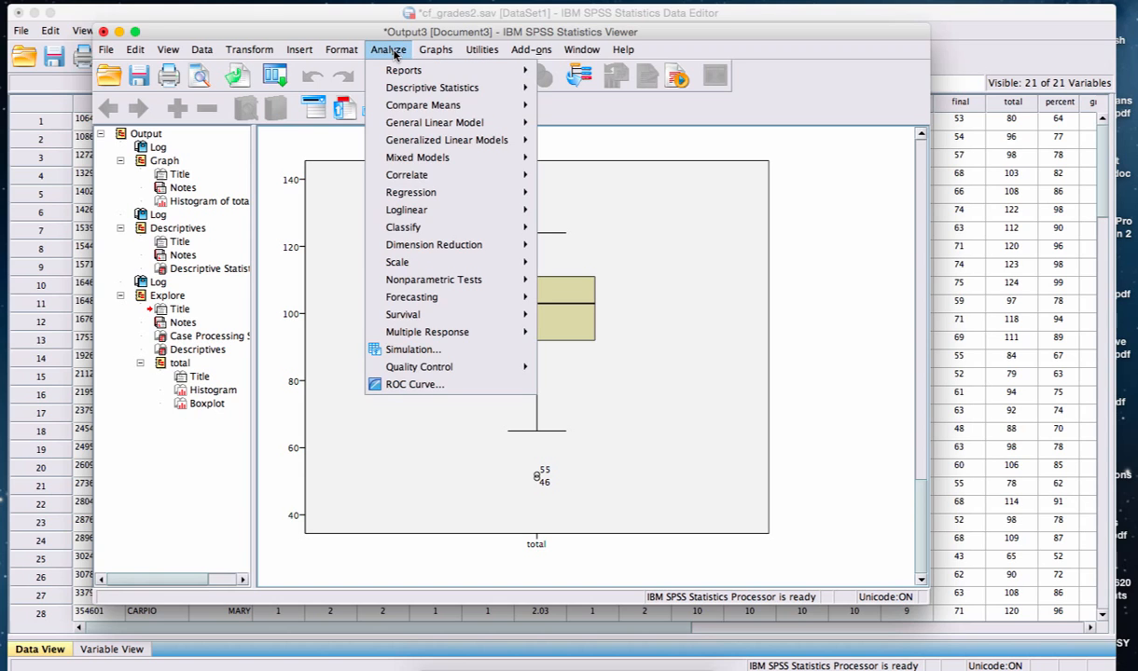
mouse_move(394, 93)
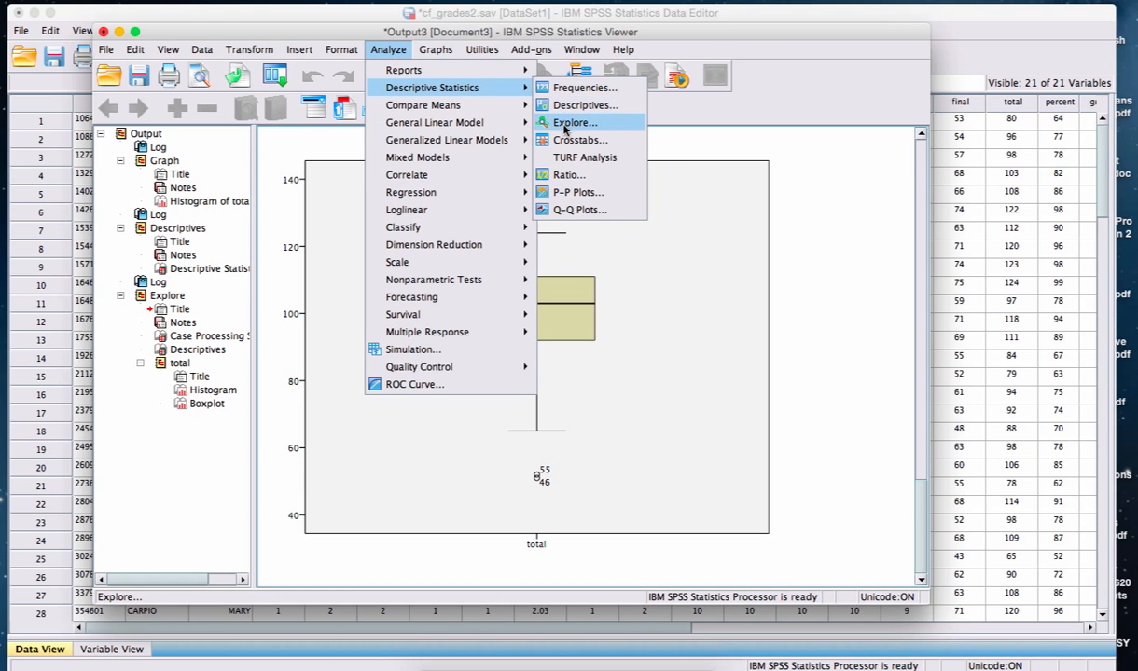
left_click(564, 125)
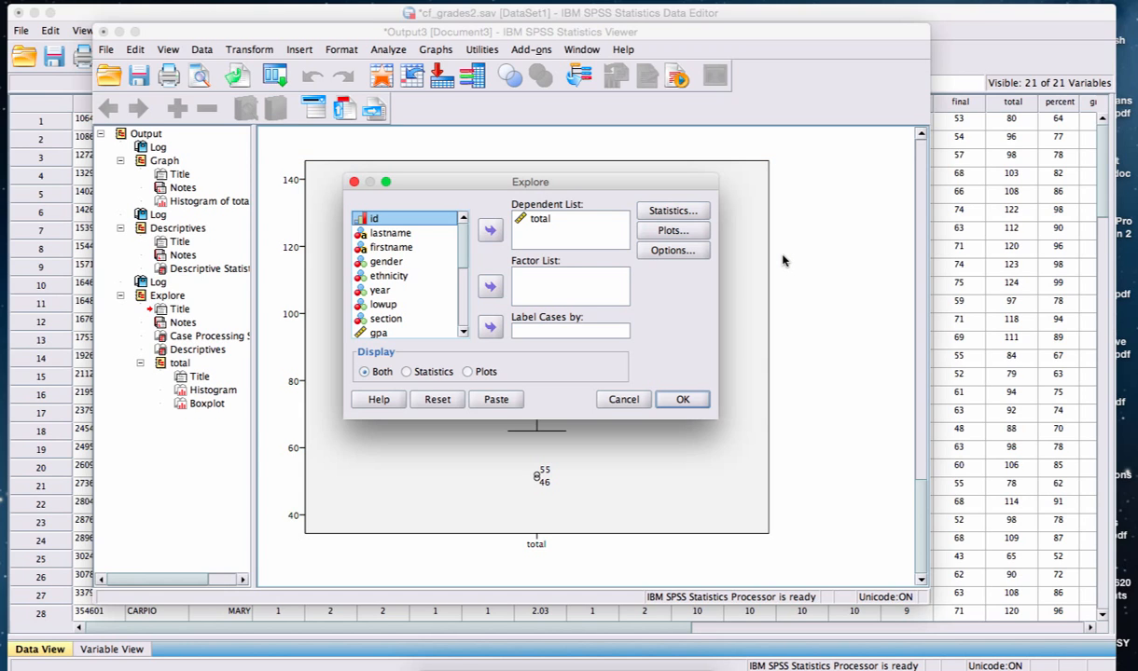
left_click(403, 262)
left_click(490, 287)
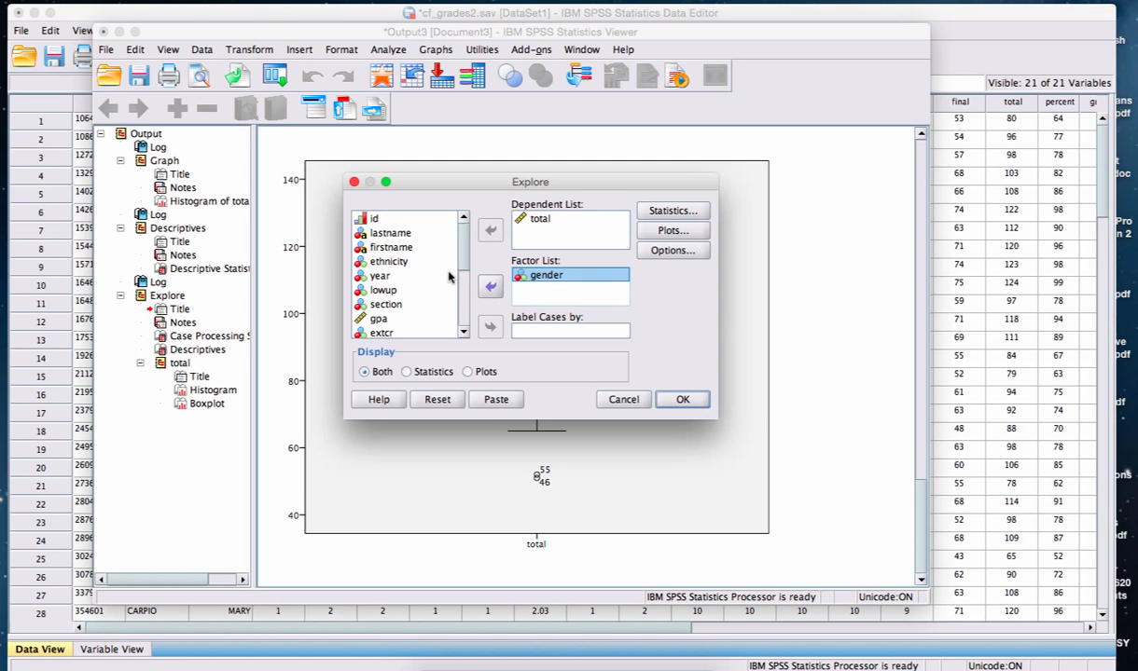
left_click(685, 400)
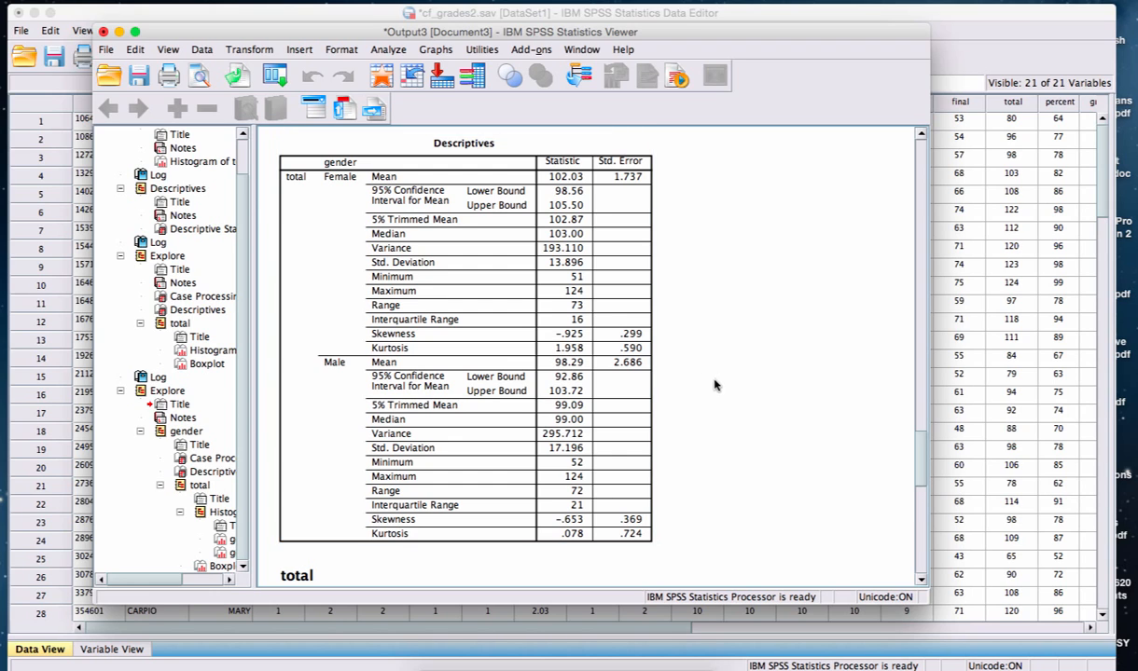
Compare the overall Explore results for total with the by-gender Descriptives table and the Female and Male histograms.
scroll(695, 367, "down", 2)
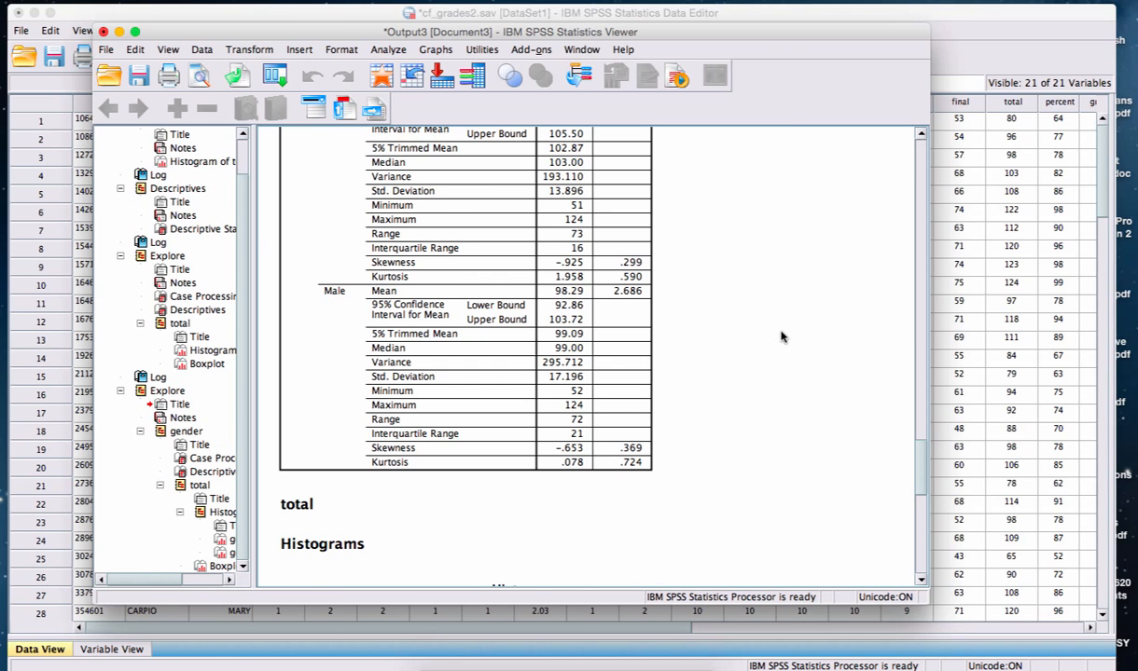
scroll(781, 337, "up", 10)
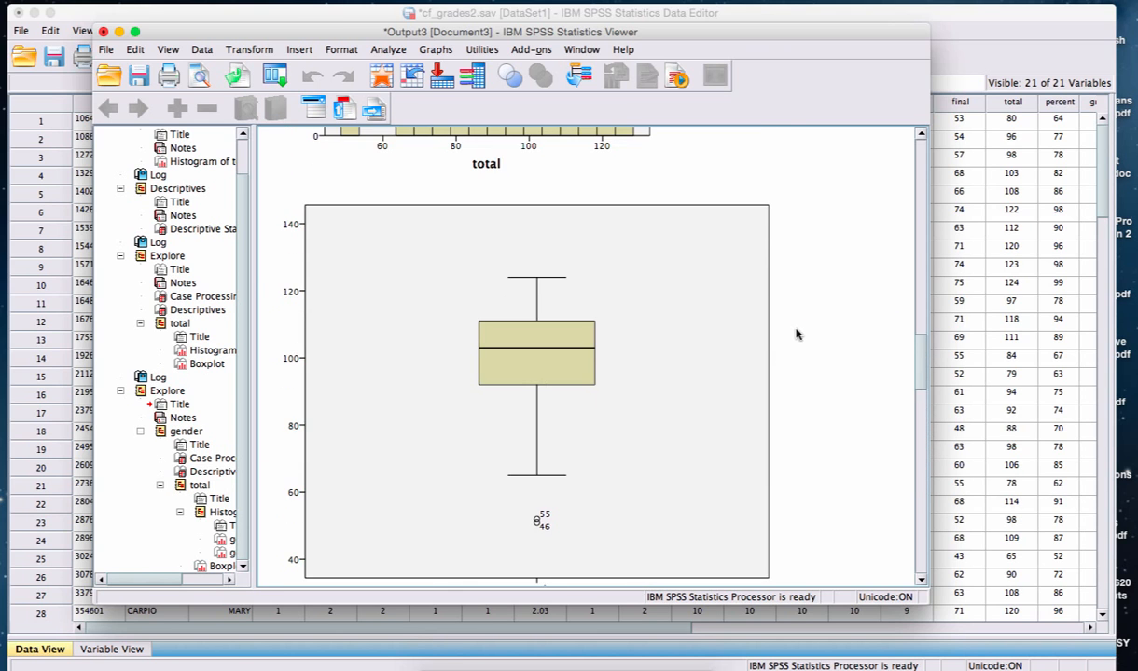
scroll(797, 334, "up", 8)
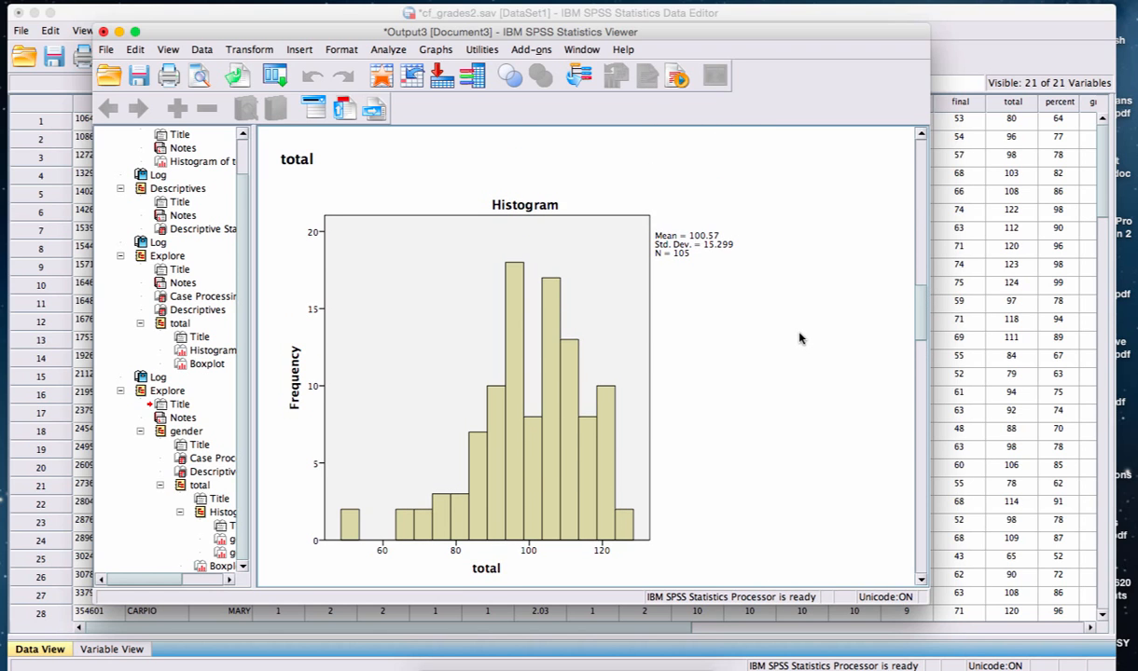
scroll(799, 338, "up", 8)
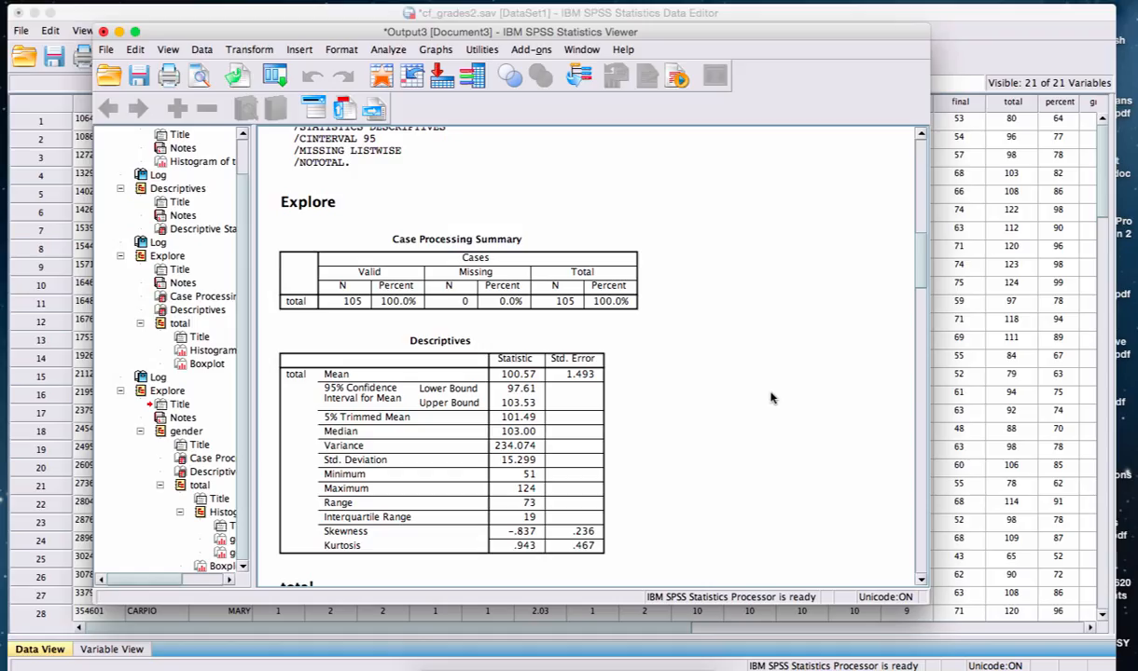
scroll(783, 373, "down", 10)
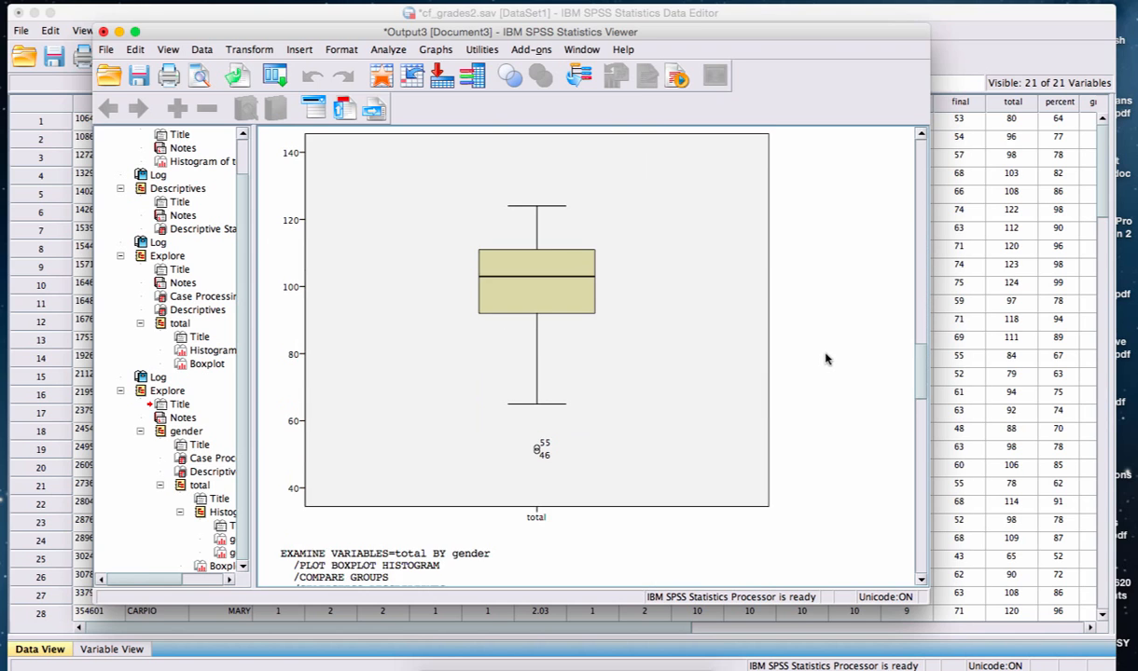
scroll(838, 382, "down", 10)
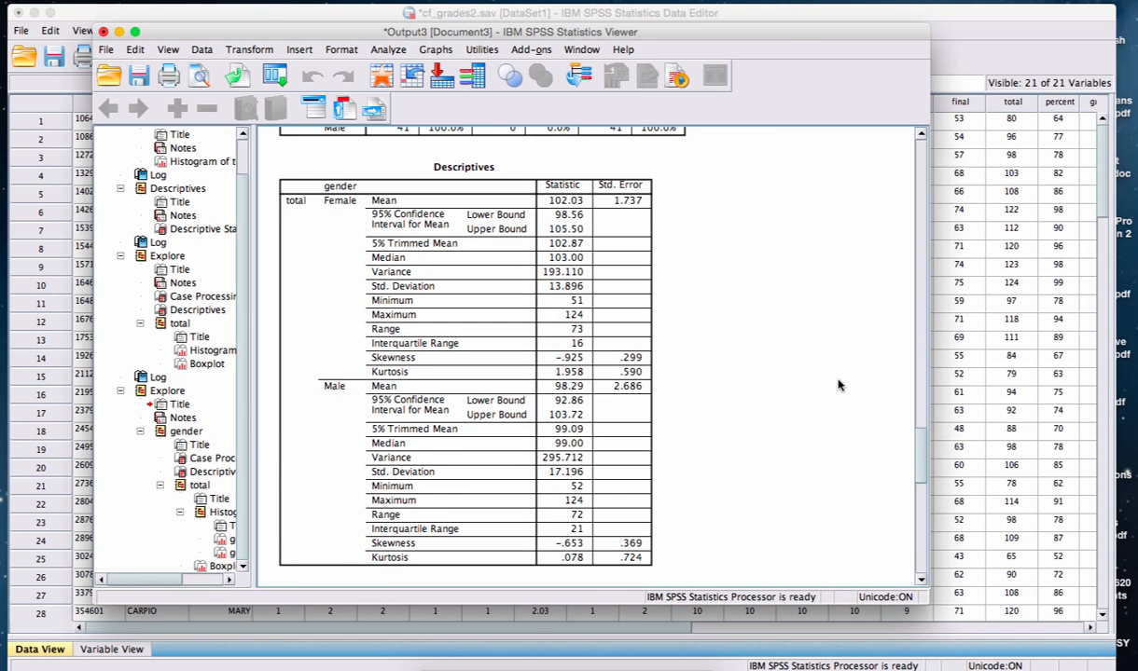
scroll(837, 383, "down", 10)
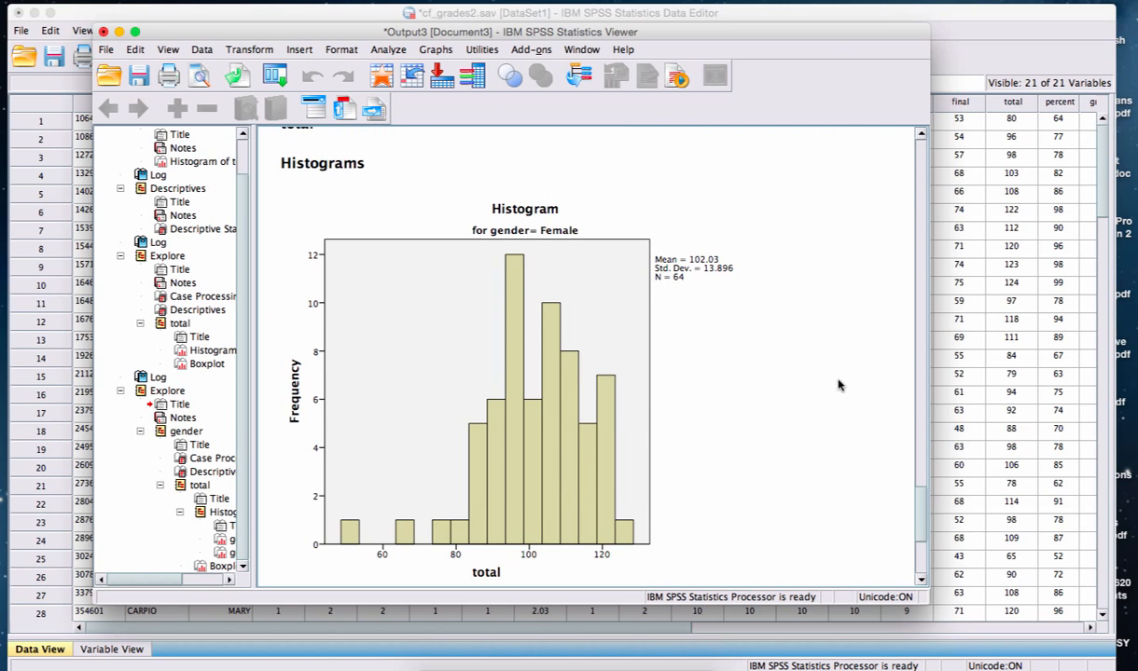
scroll(837, 383, "down", 10)
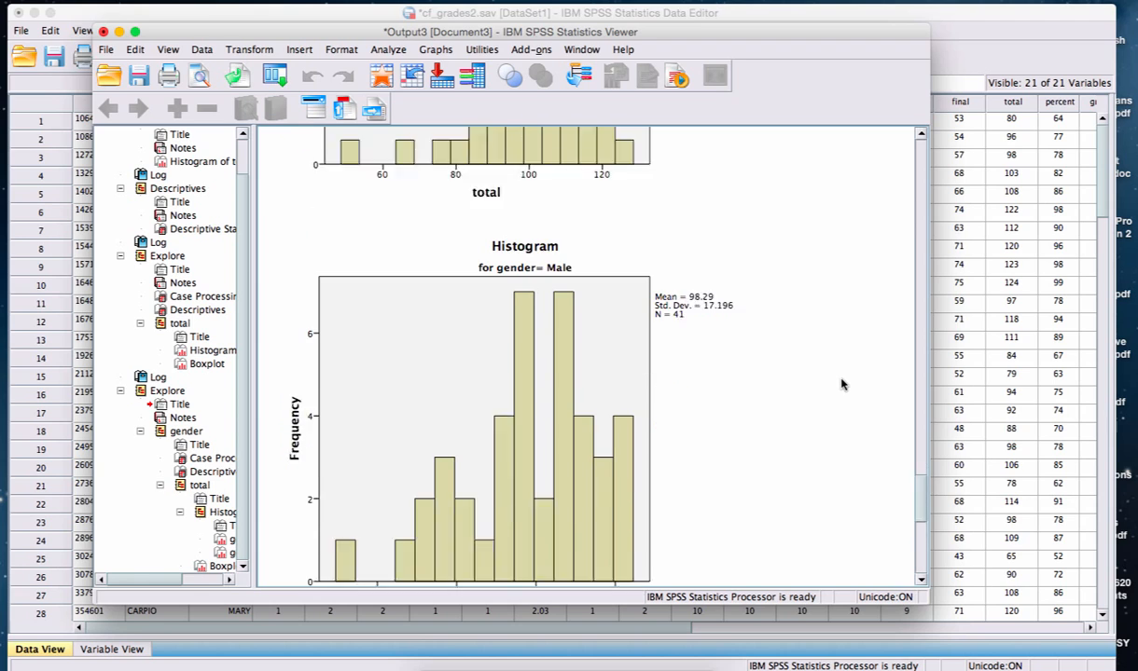